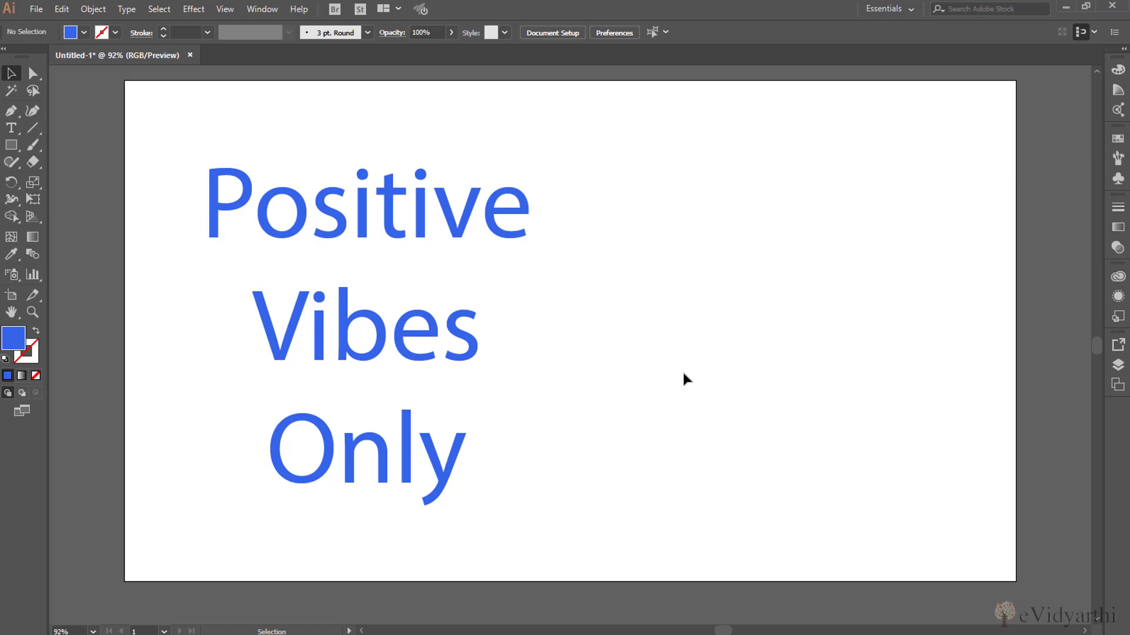
Open the Character panel and move it over the blank area beside the "Positive Vibes Only" text
left_click(262, 9)
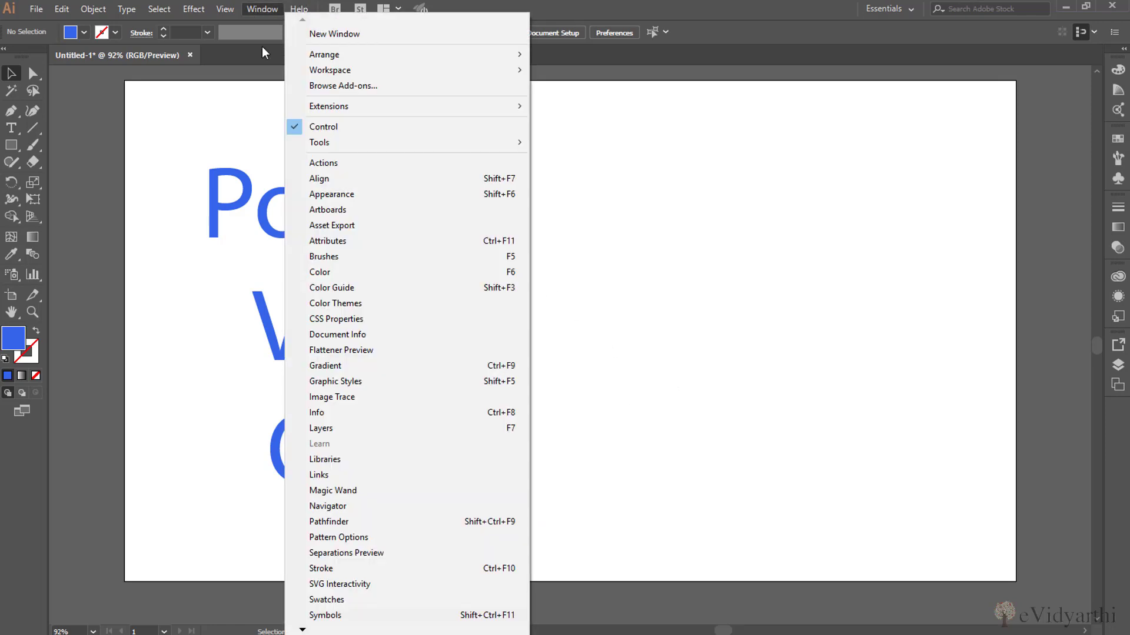
mouse_move(302, 630)
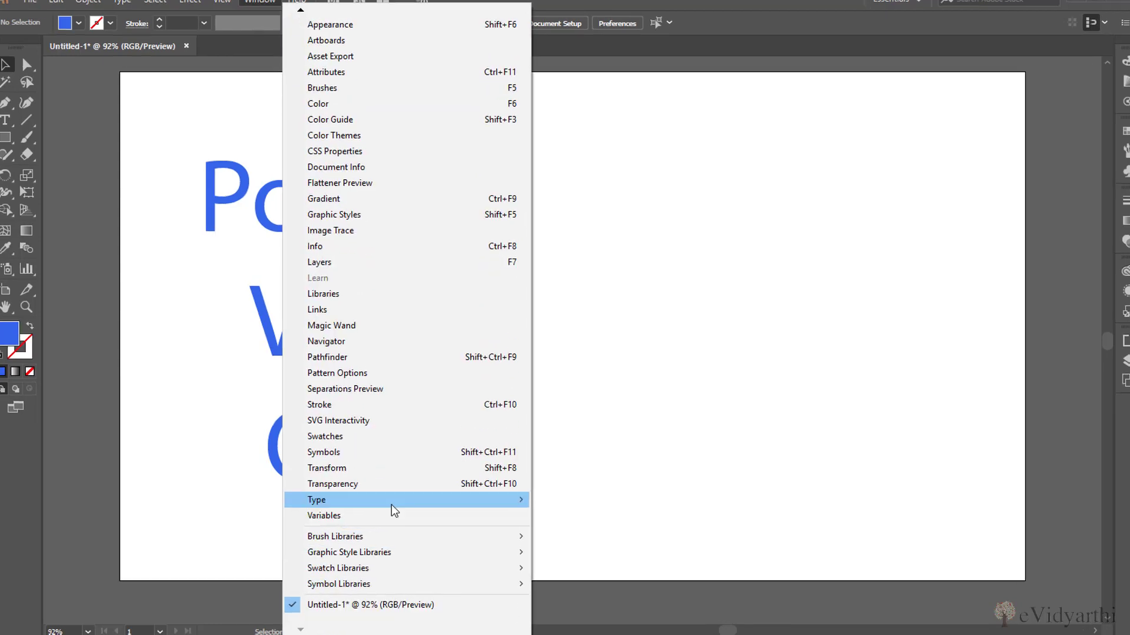
mouse_move(474, 500)
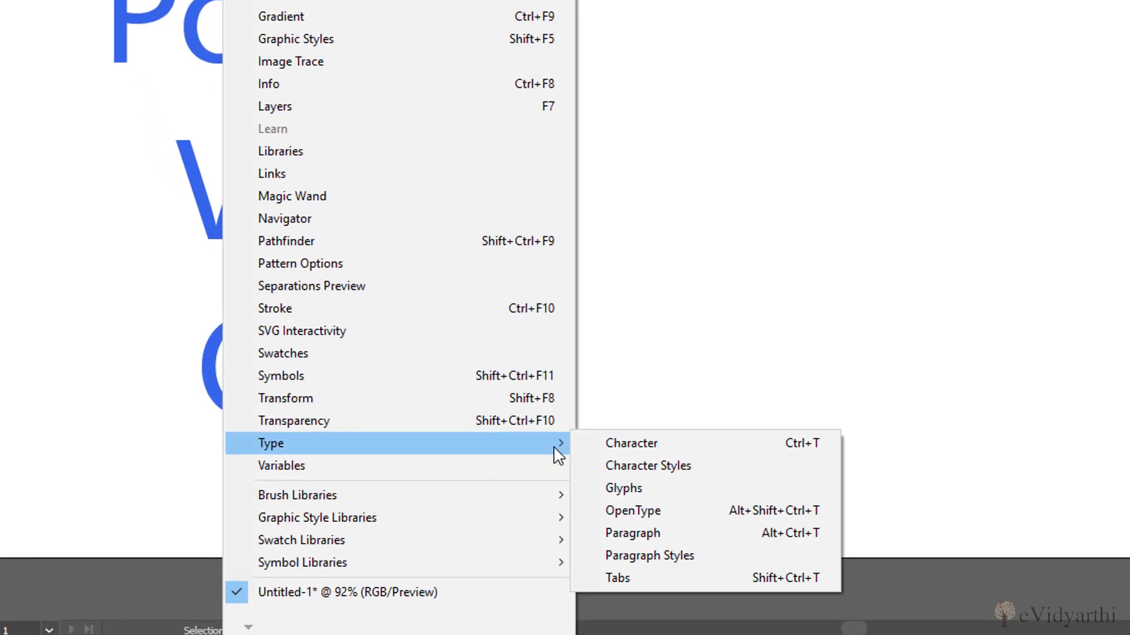
left_click(639, 449)
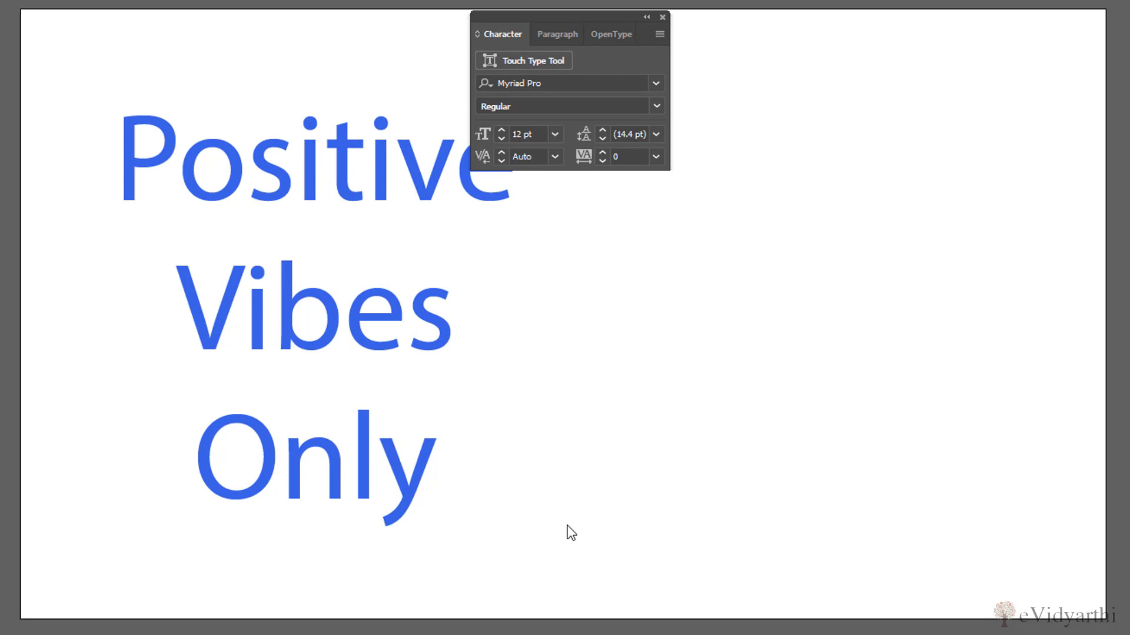
left_click_drag(577, 18, 880, 55)
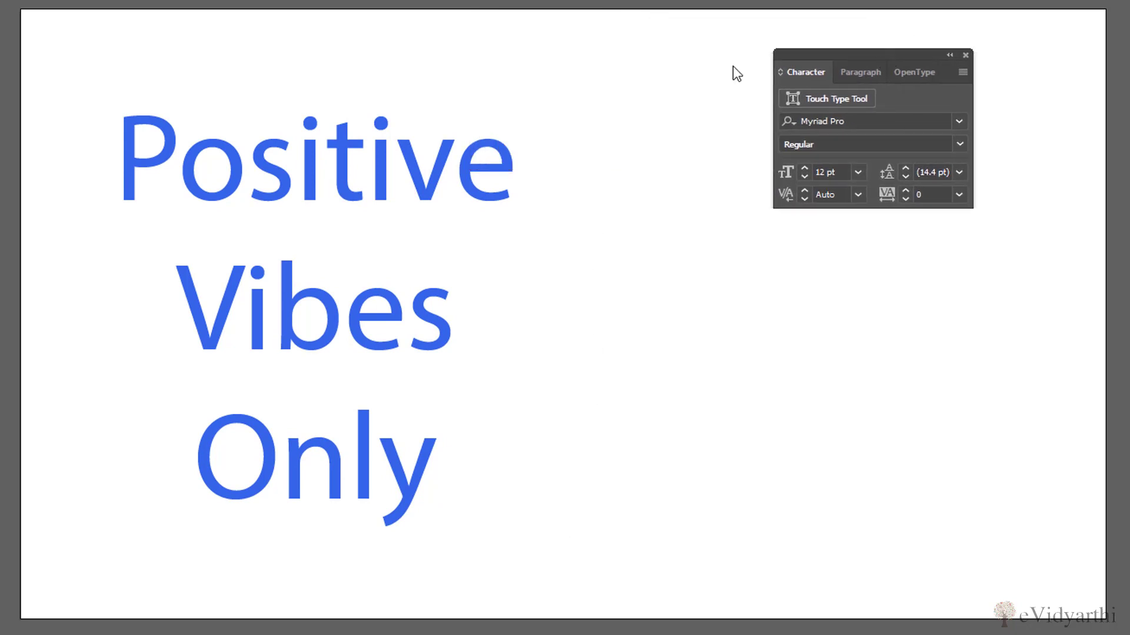
Open the Character Styles panel and dock it directly beneath the Character panel
left_click(232, 1)
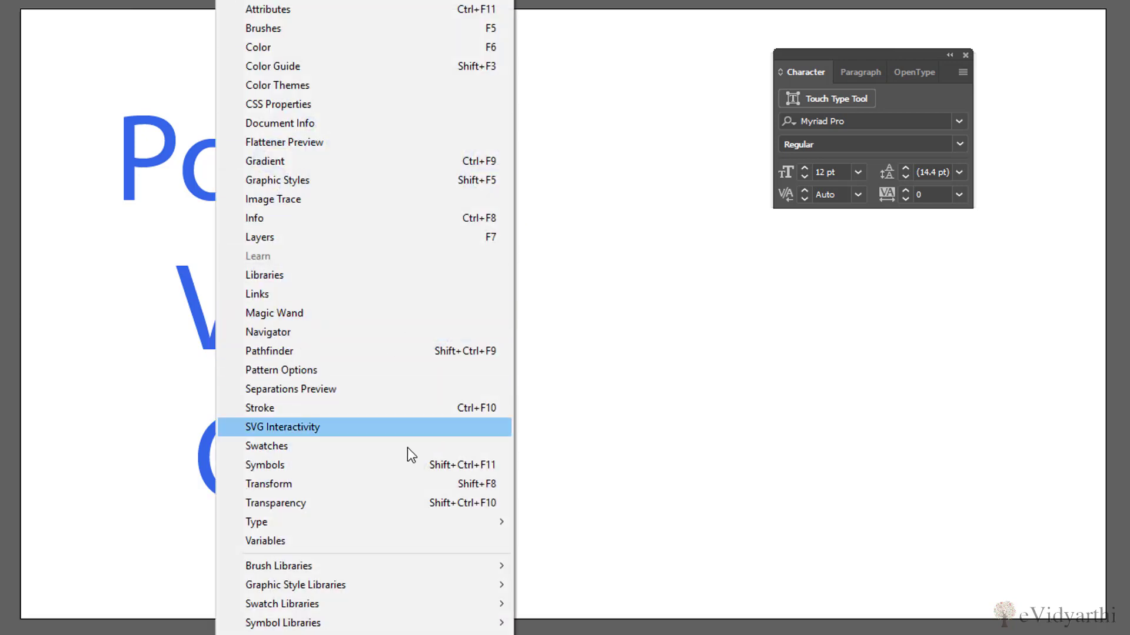
mouse_move(452, 526)
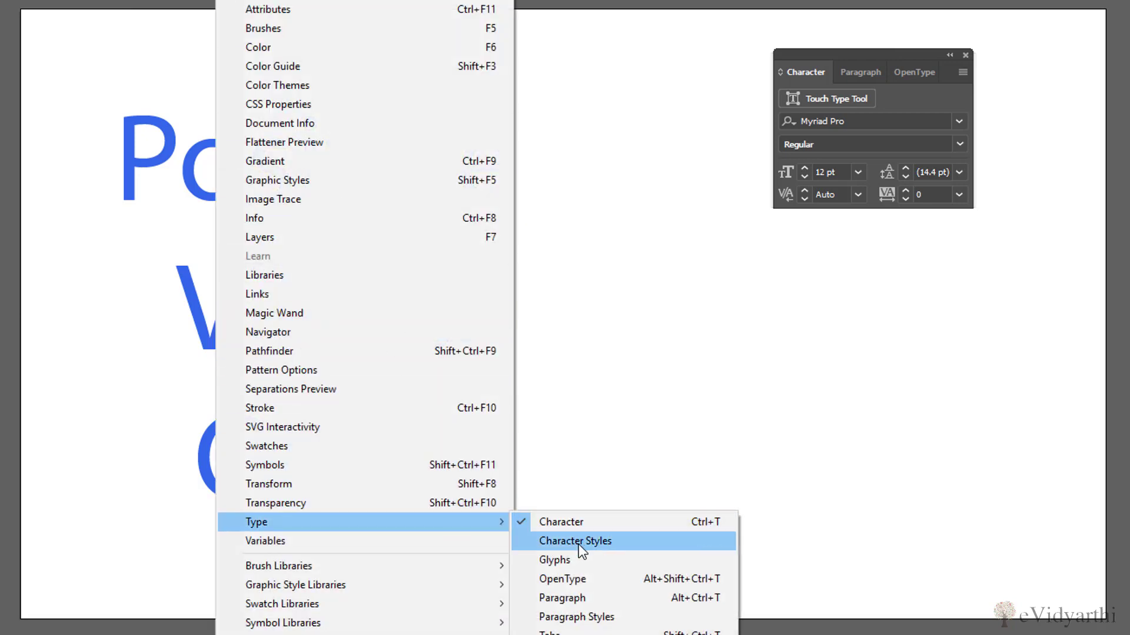
left_click(577, 542)
left_click_drag(521, 184, 823, 211)
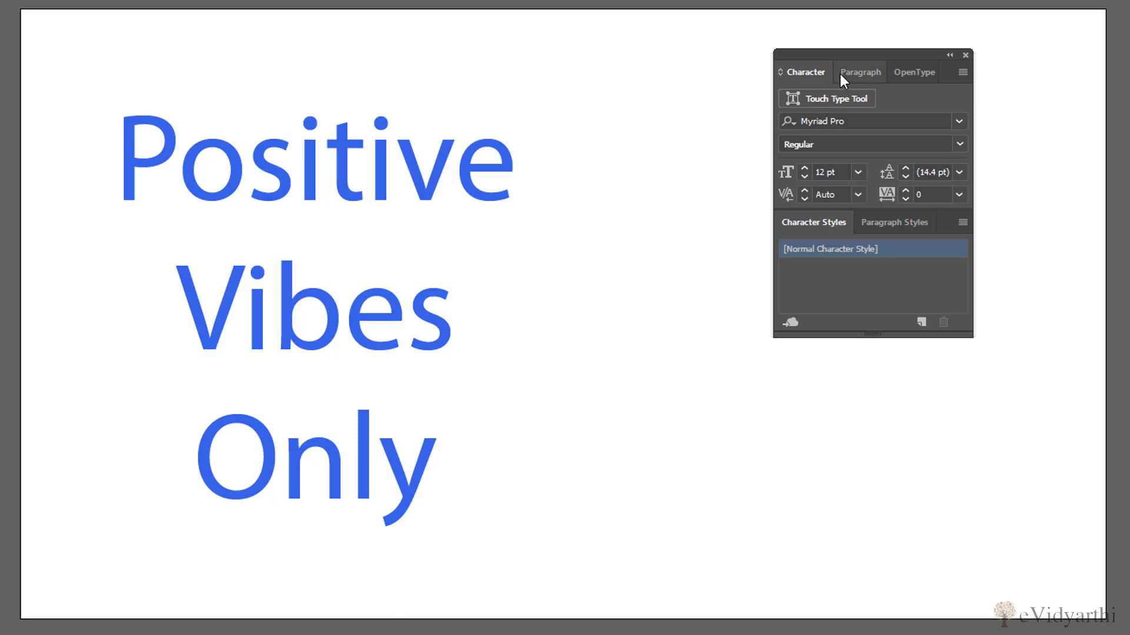
Look through the Paragraph, OpenType and Paragraph Styles settings in the docked panel group
left_click(857, 70)
left_click(906, 73)
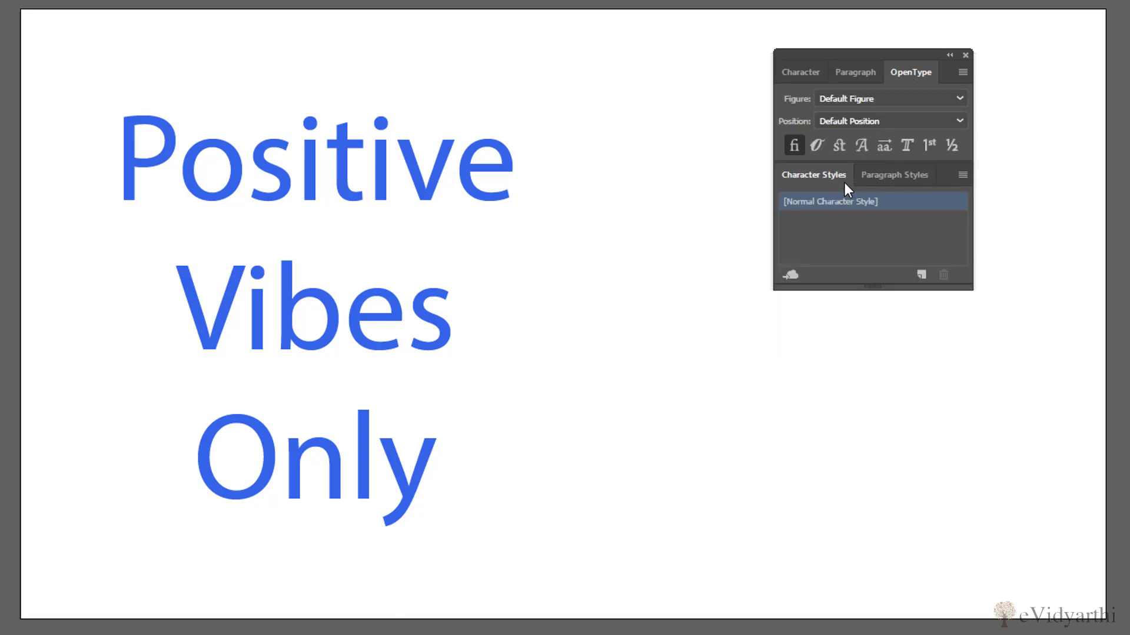
left_click(878, 175)
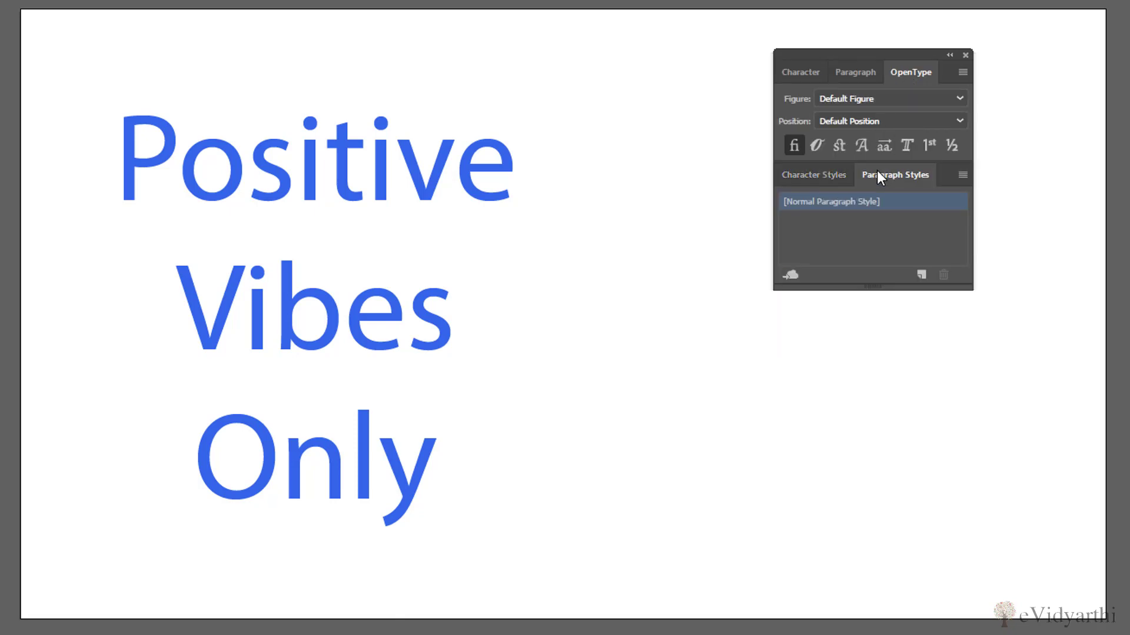
Return to the Character settings and expand them to show all additional options
left_click(790, 68)
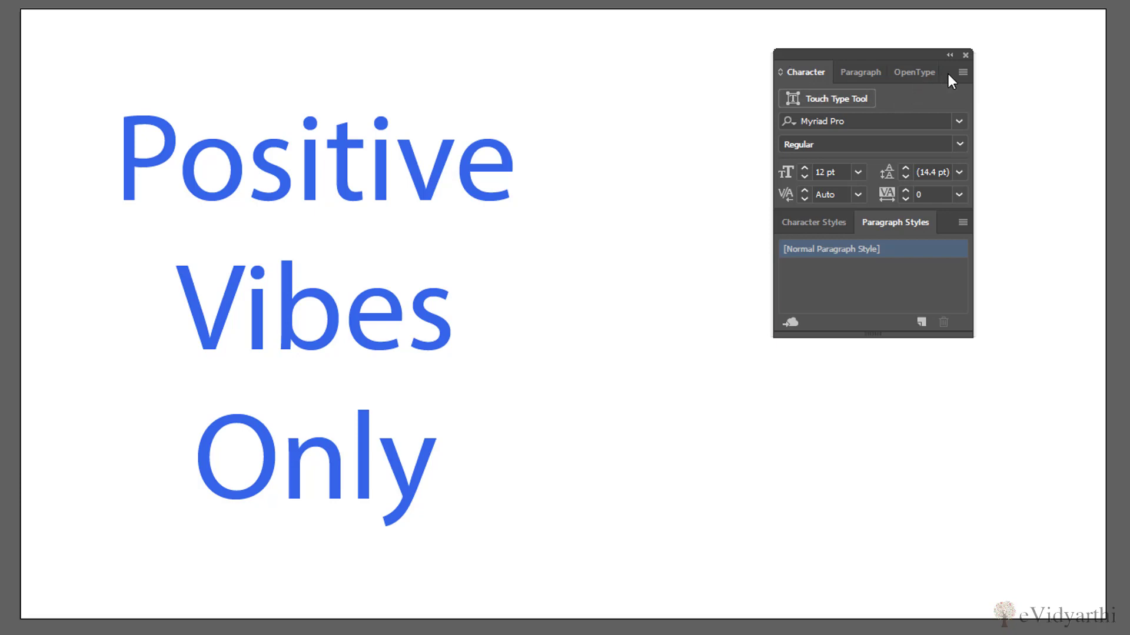
left_click(963, 72)
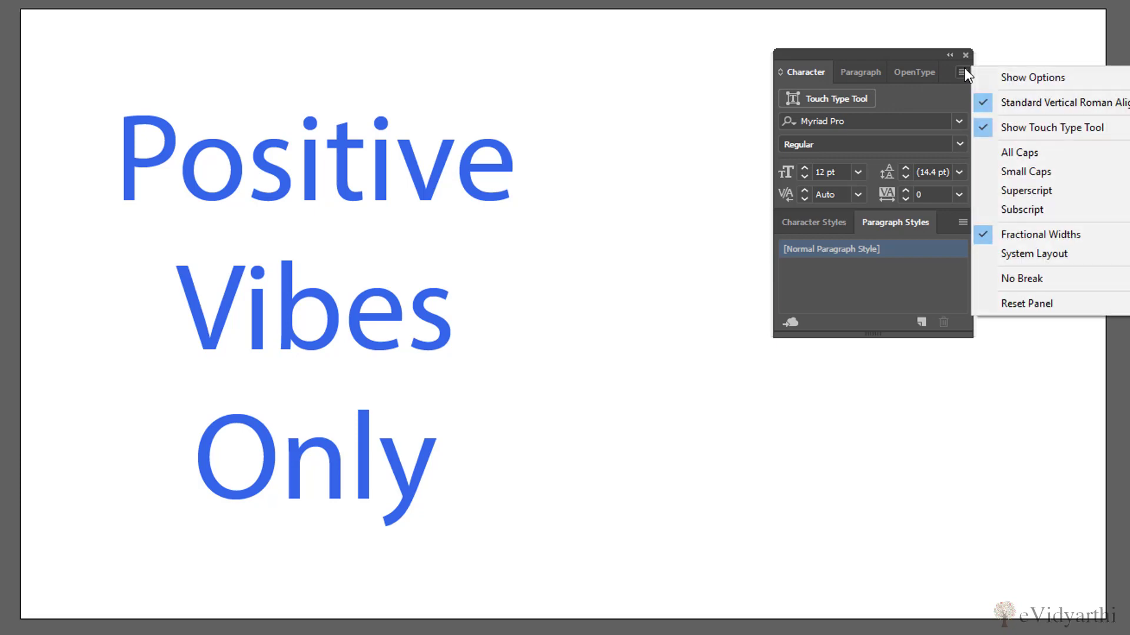
left_click(1005, 84)
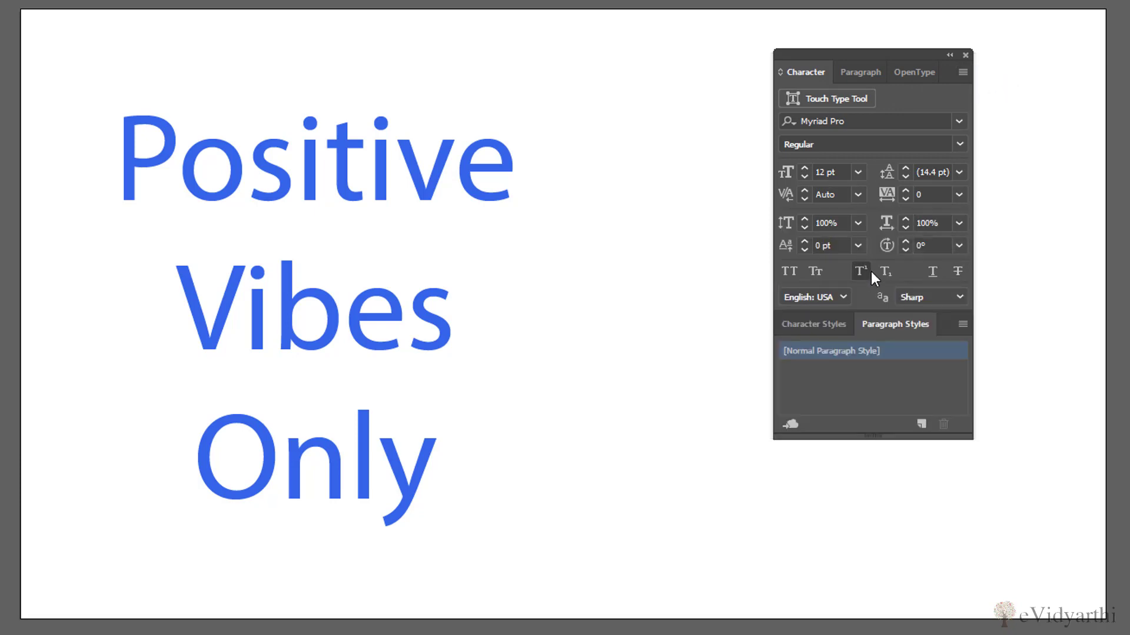
Set the font of the "Positive Vibes Only" text to Modern No. 20, keeping the Regular style
left_click(157, 166)
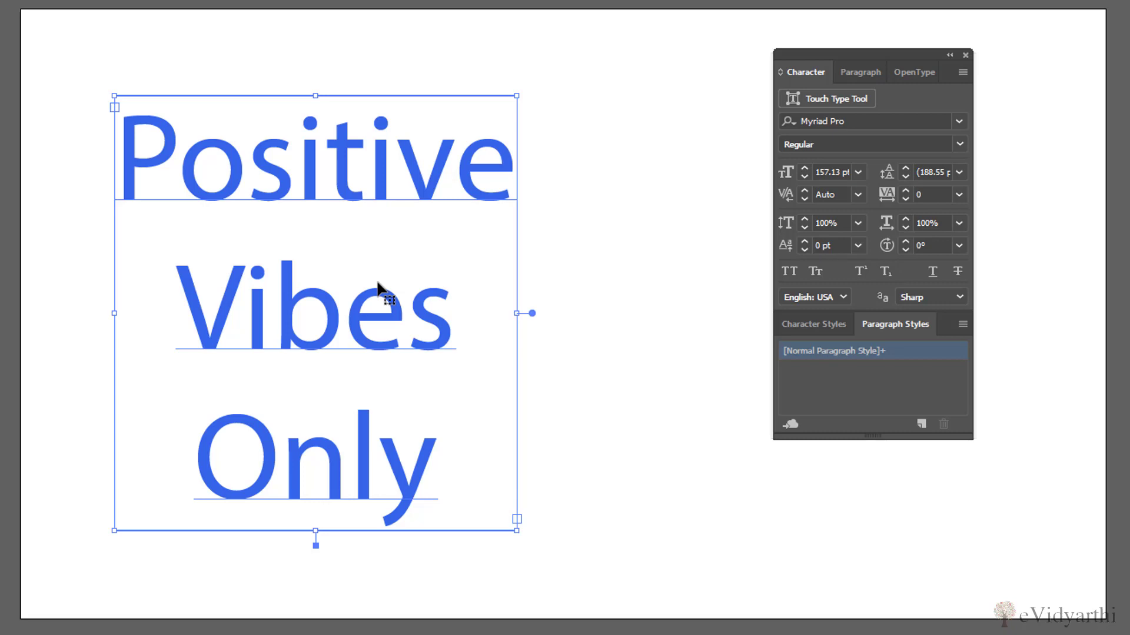
left_click(959, 120)
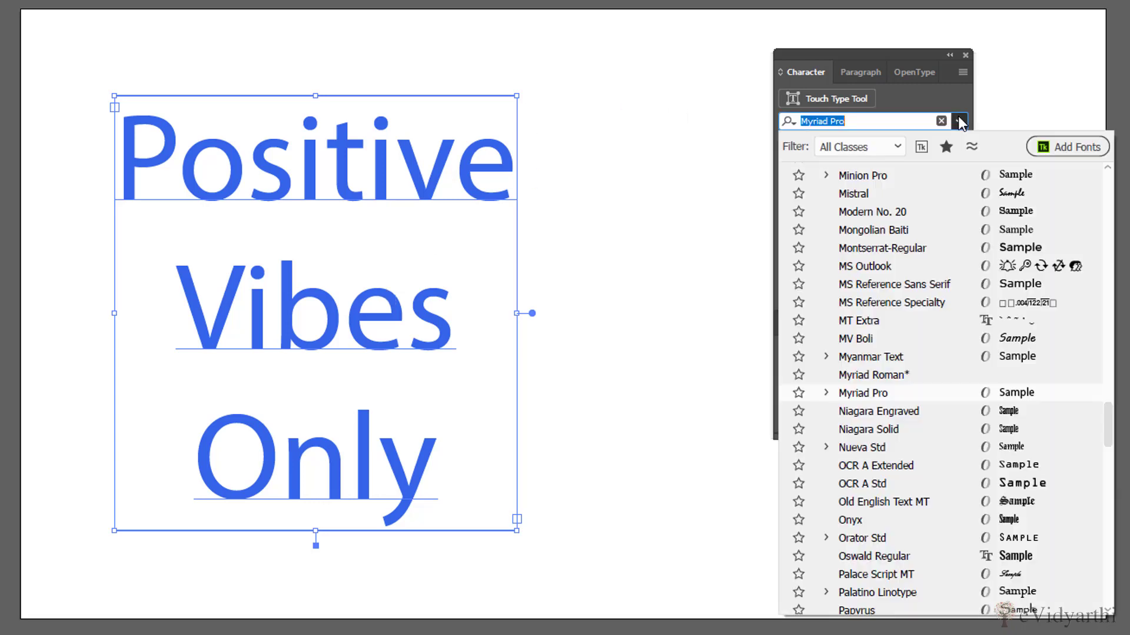
left_click(1018, 217)
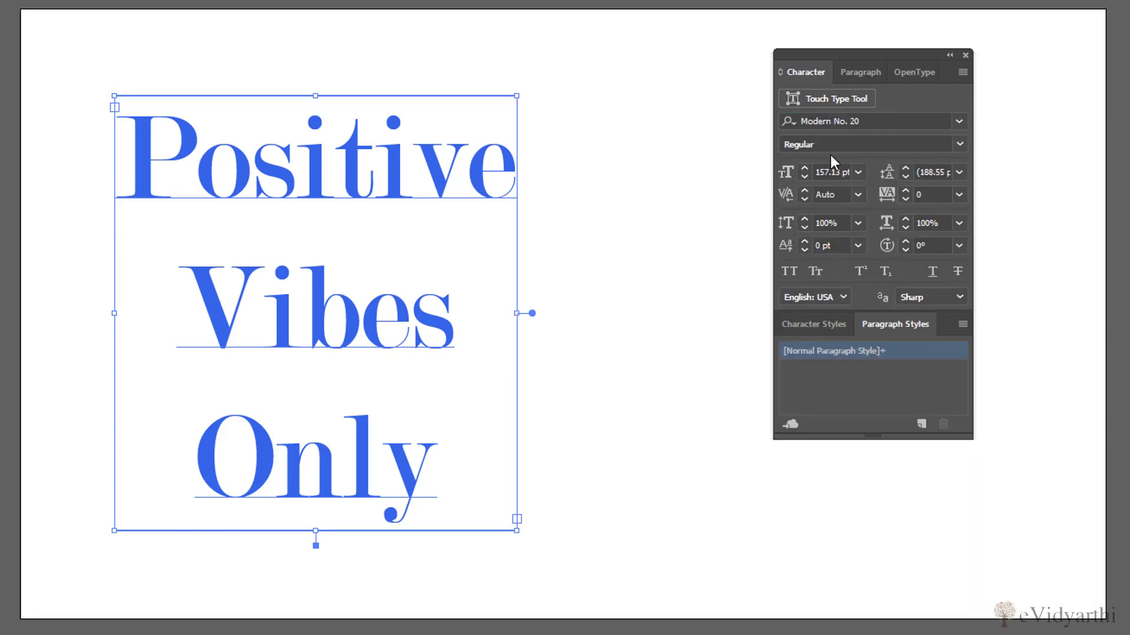
left_click(957, 148)
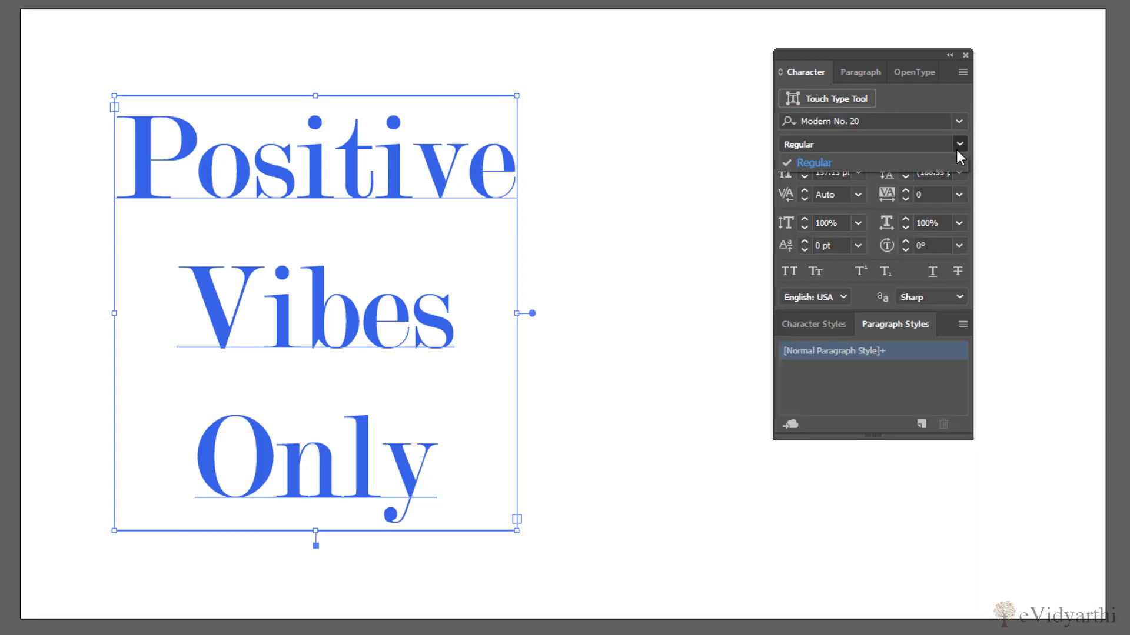
left_click(849, 148)
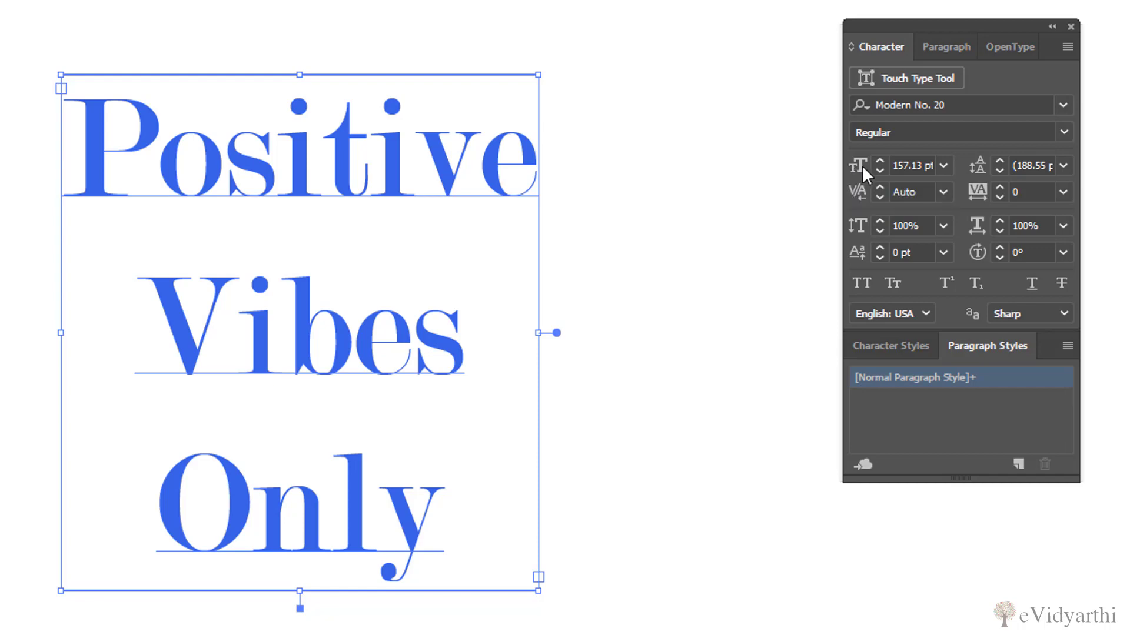
Reduce the font size of the "Positive Vibes Only" text to 125 pt
left_click(879, 170)
left_click(879, 170)
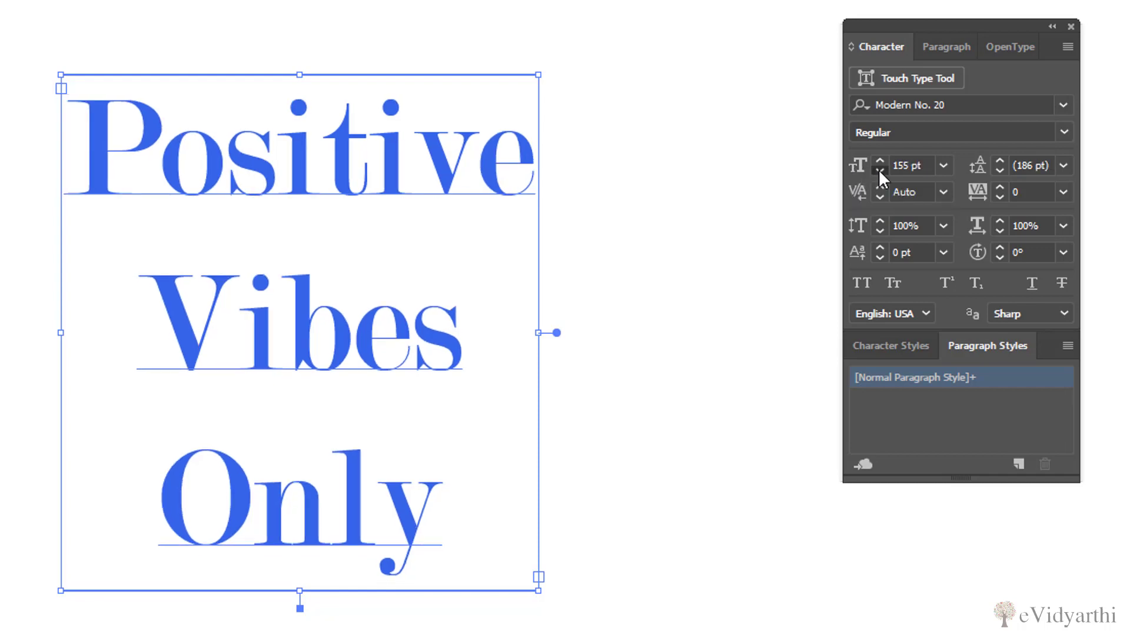
left_click(879, 170)
left_click(879, 170)
left_click_drag(879, 170, 880, 159)
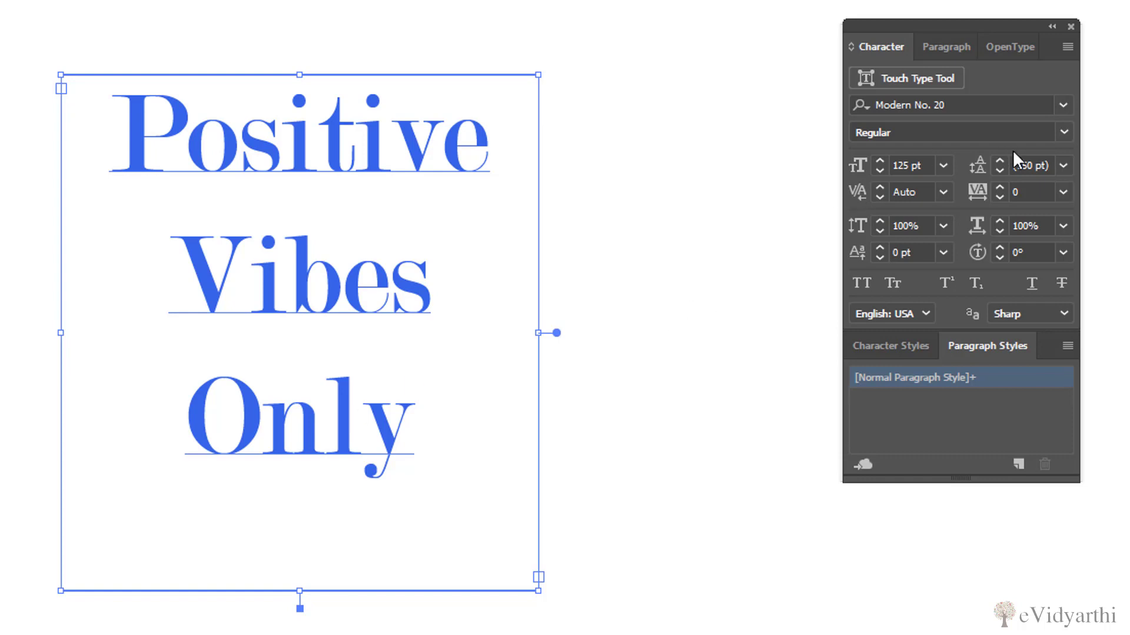
Try looser and tighter leading on the text, including 176 pt and 61 pt, and finish at 132 pt
left_click_drag(1002, 162, 1002, 161)
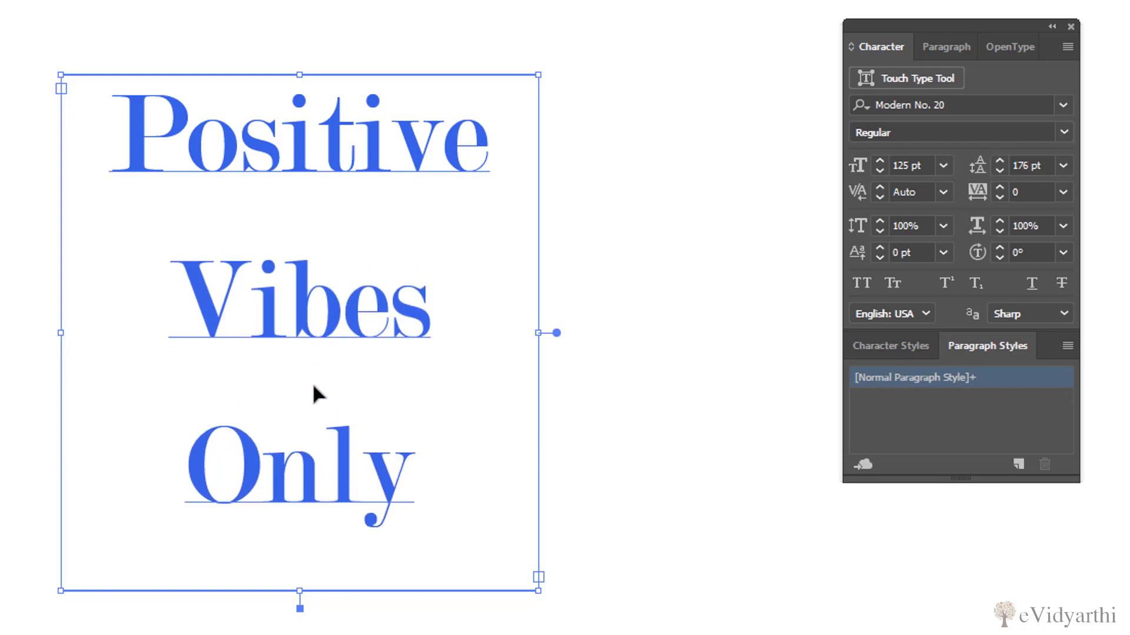
left_click_drag(999, 161, 999, 171)
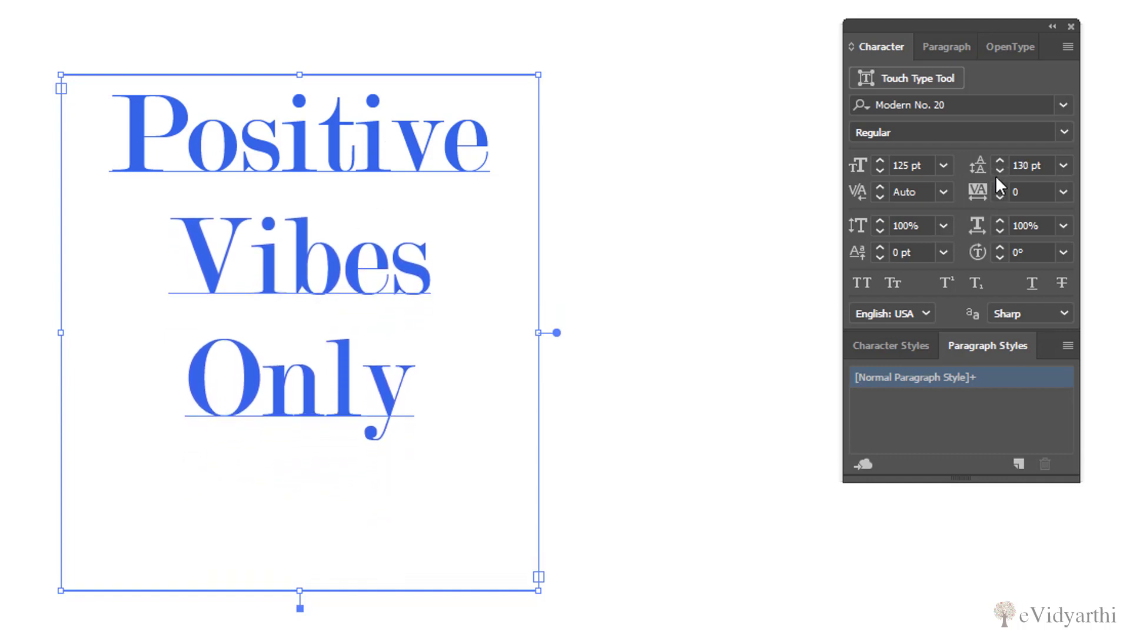
left_click_drag(998, 172, 998, 171)
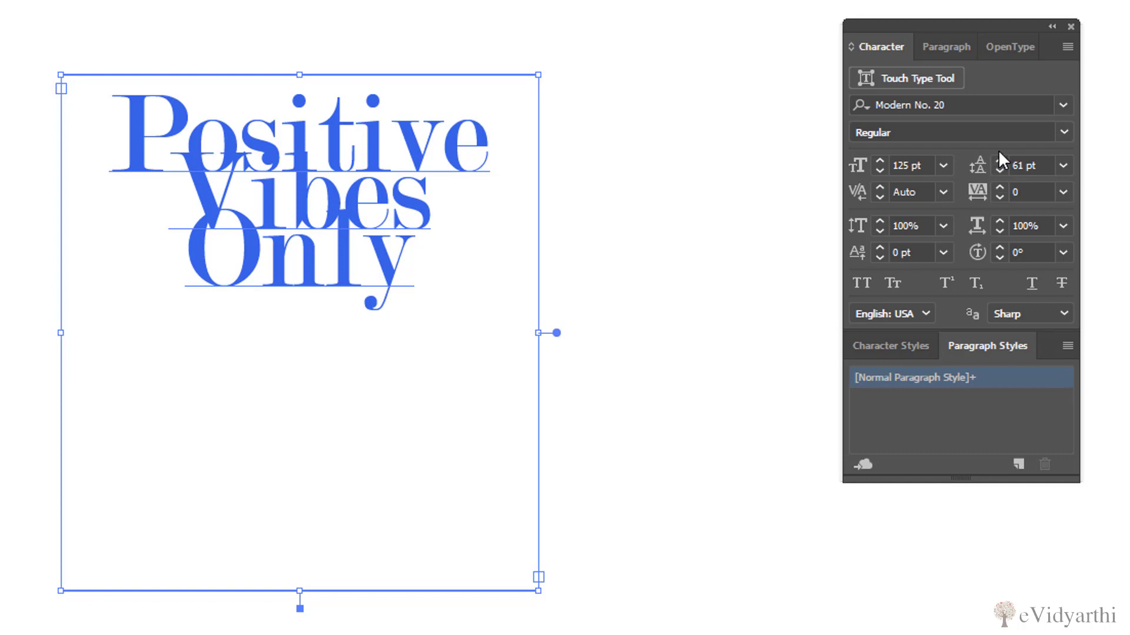
left_click_drag(1000, 161, 1000, 164)
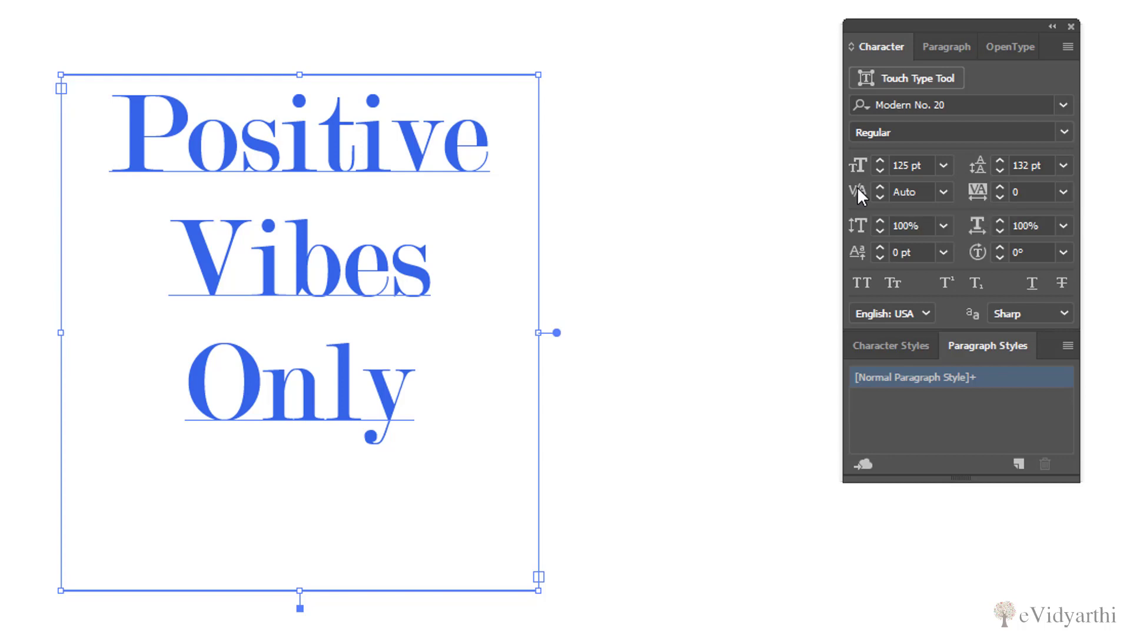
Compare Optical and Auto kerning on the text, then set the kerning to Metrics - Roman Only
left_click(942, 191)
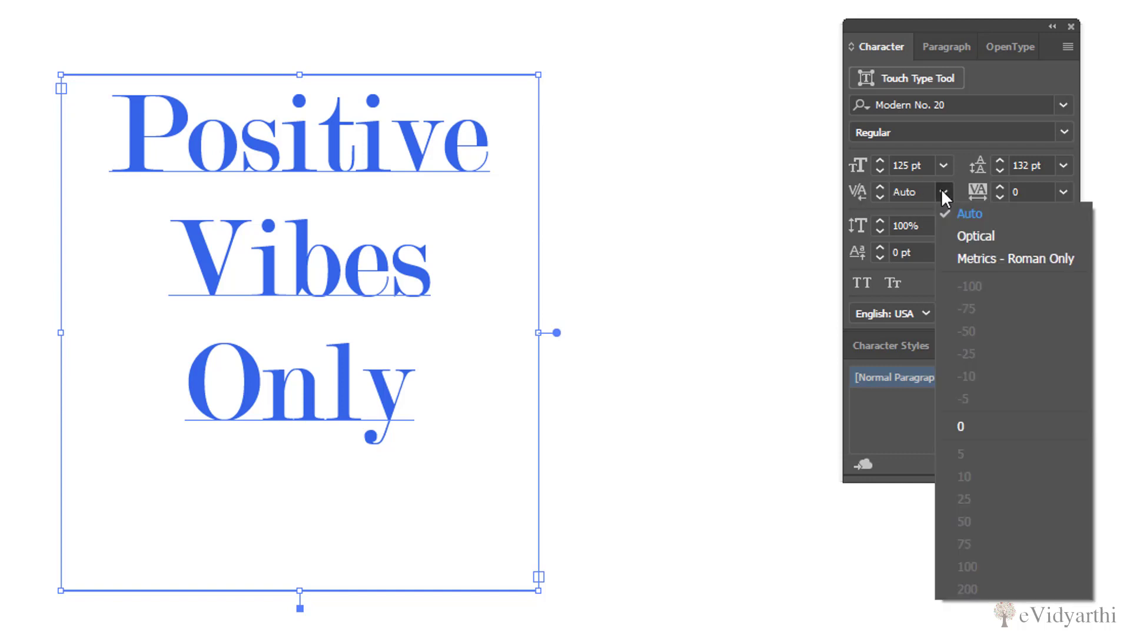
left_click(1005, 234)
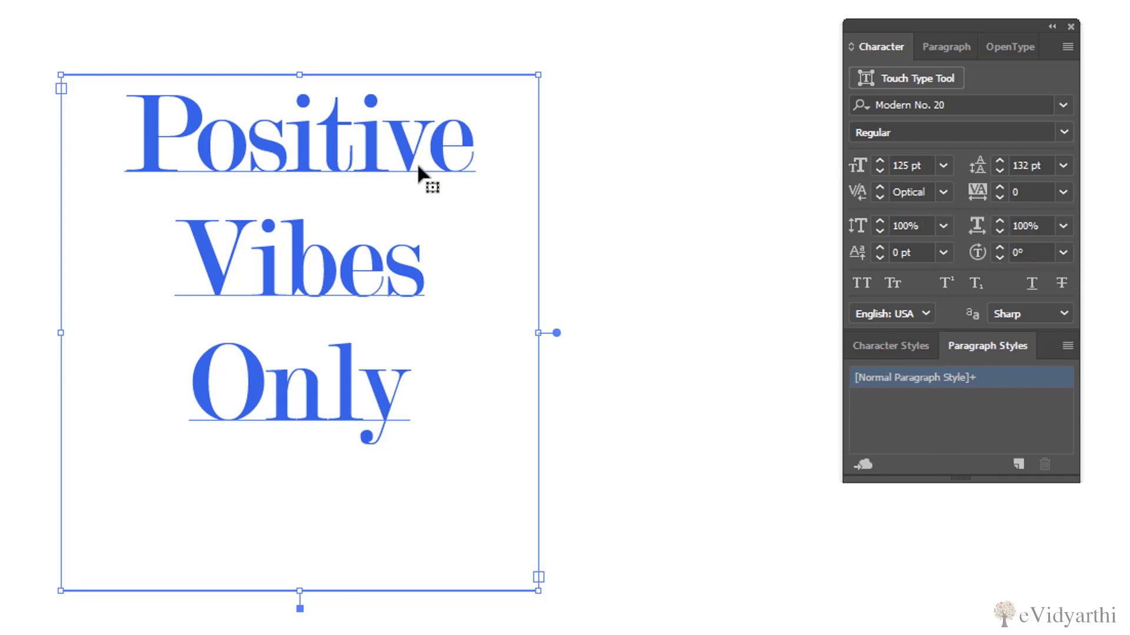
left_click(948, 195)
left_click(969, 216)
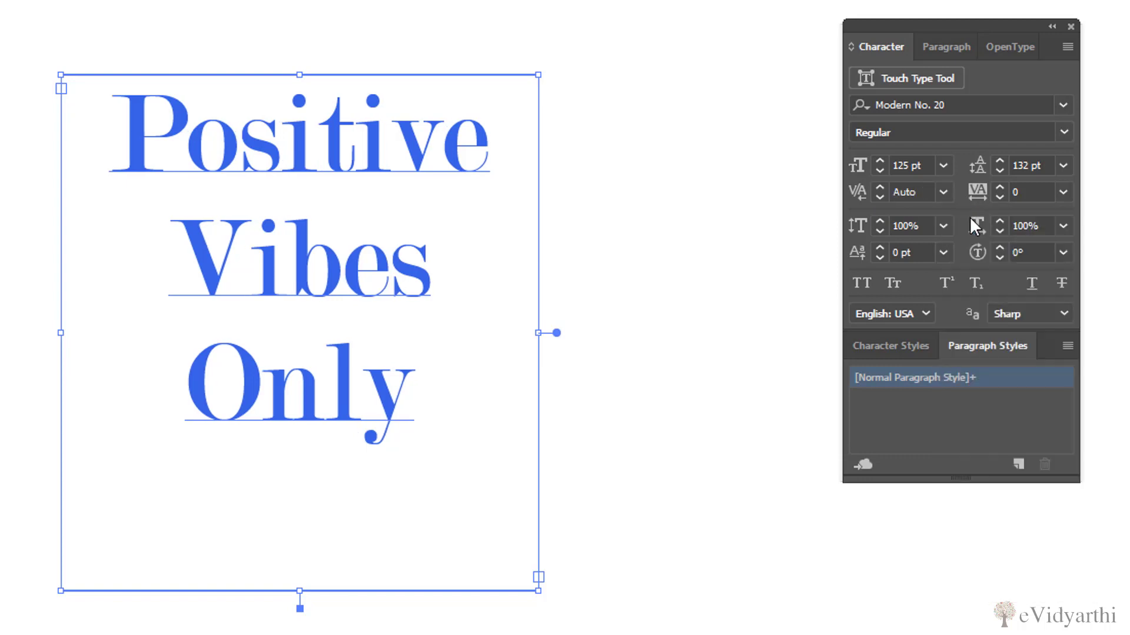
left_click(944, 192)
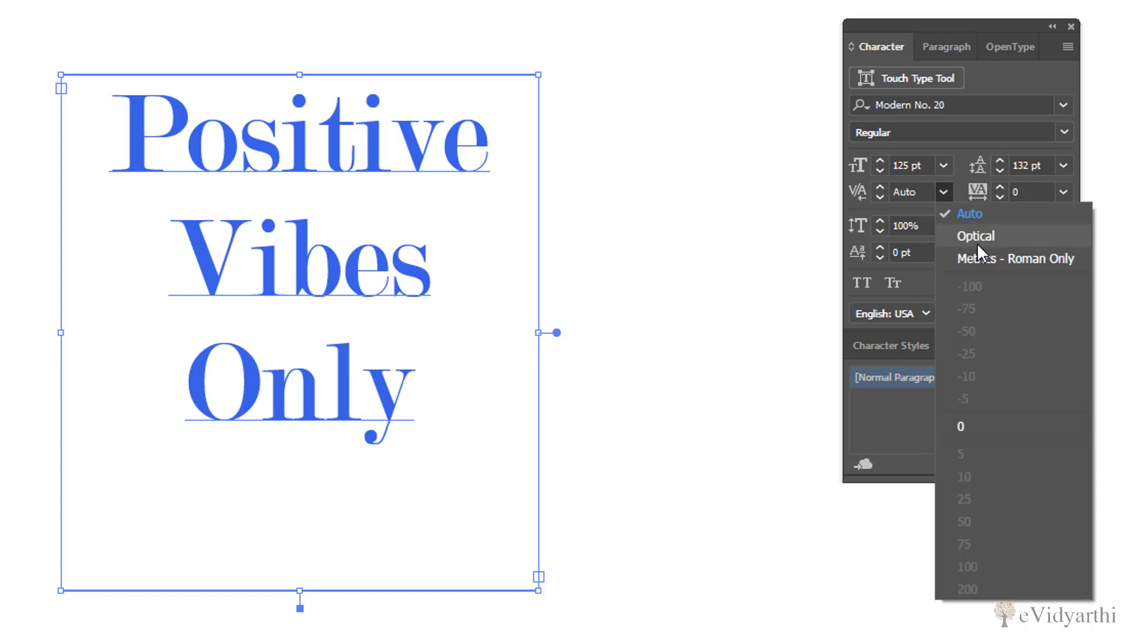
left_click(976, 242)
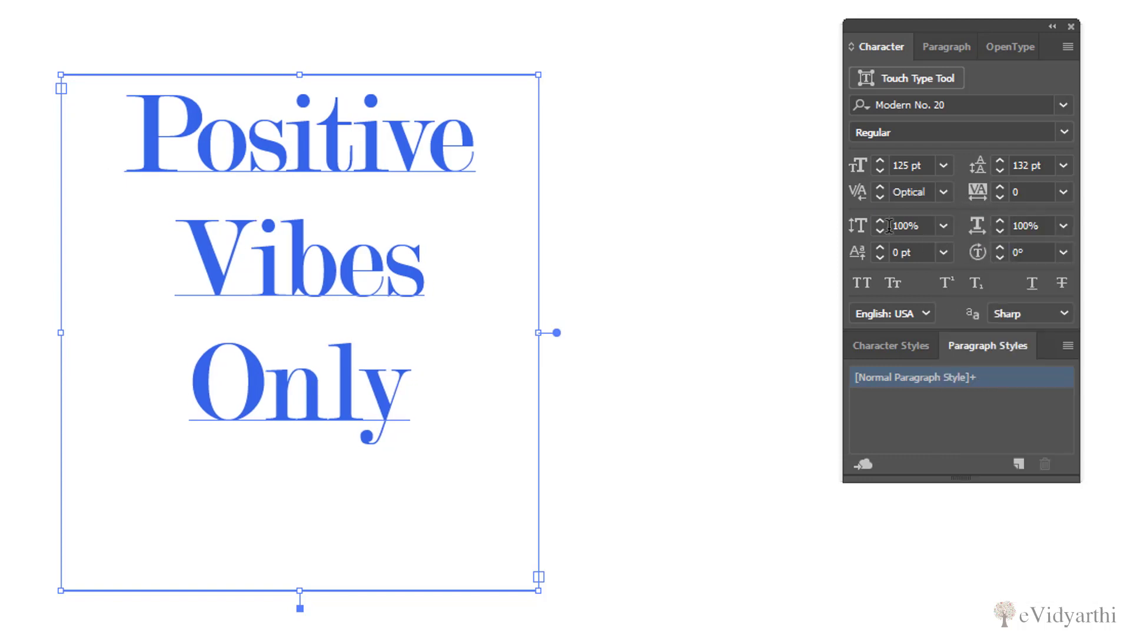
left_click(942, 190)
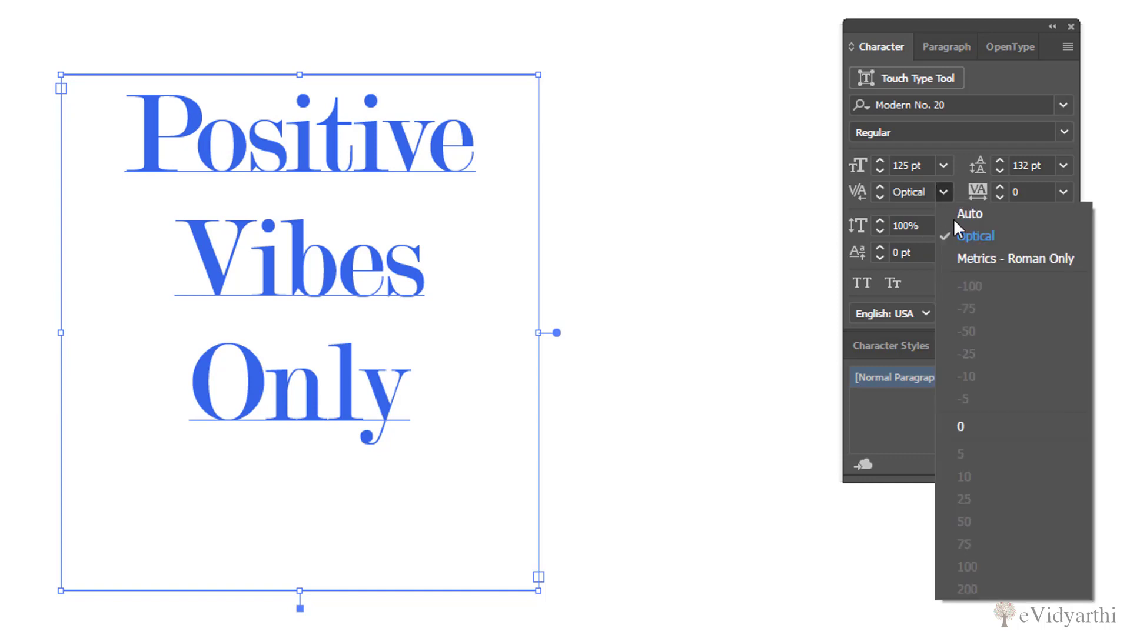
left_click(974, 262)
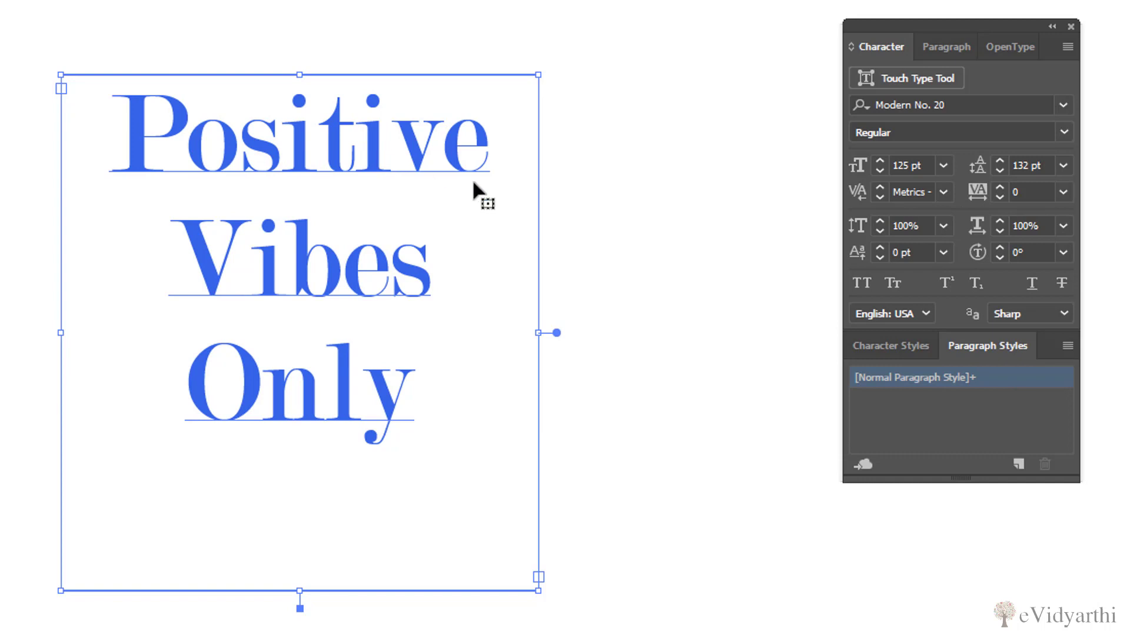
Increase the tracking of the "Positive Vibes Only" text to 99
left_click(1000, 186)
left_click(1001, 186)
left_click(1000, 185)
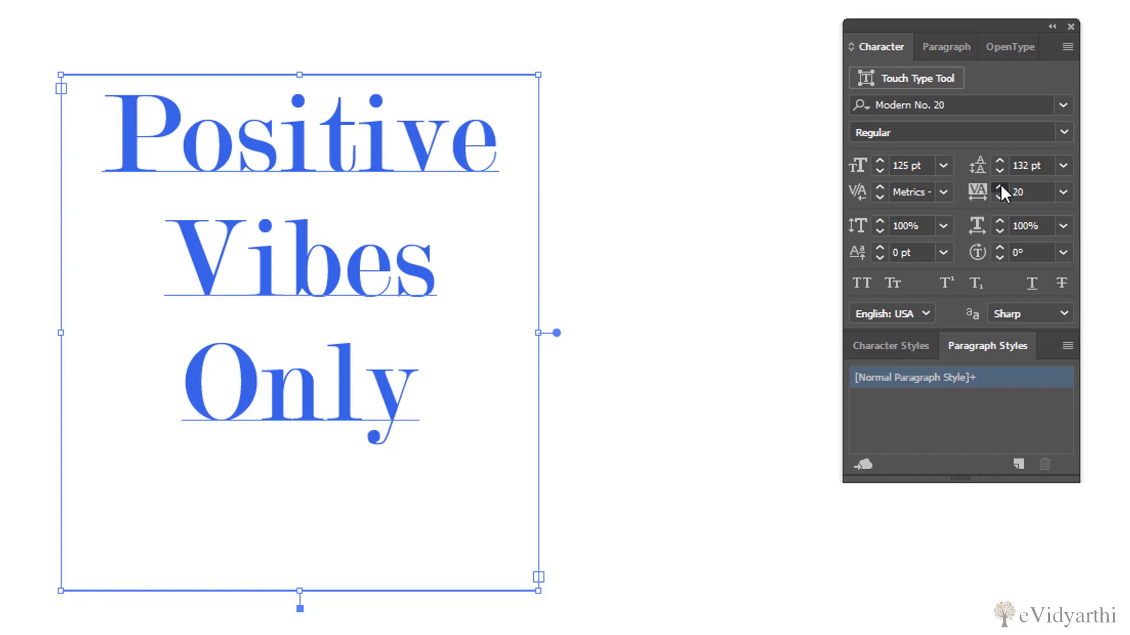
left_click(1000, 186)
left_click(1000, 186)
left_click(1001, 185)
left_click(1001, 186)
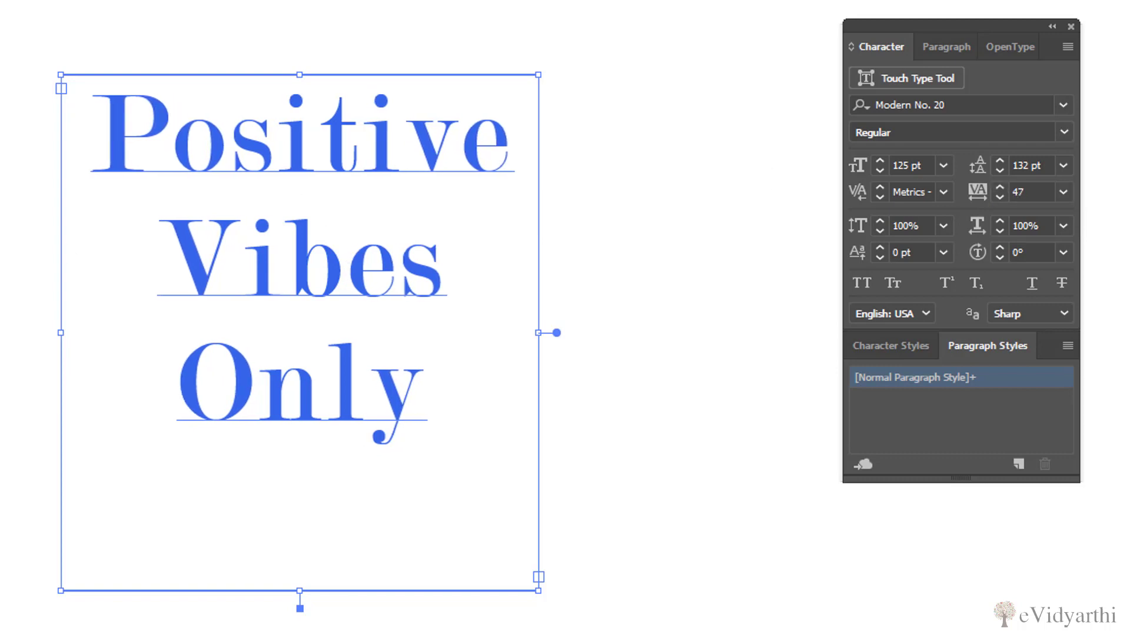
left_click(994, 185)
left_click(995, 185)
left_click(994, 185)
left_click(995, 185)
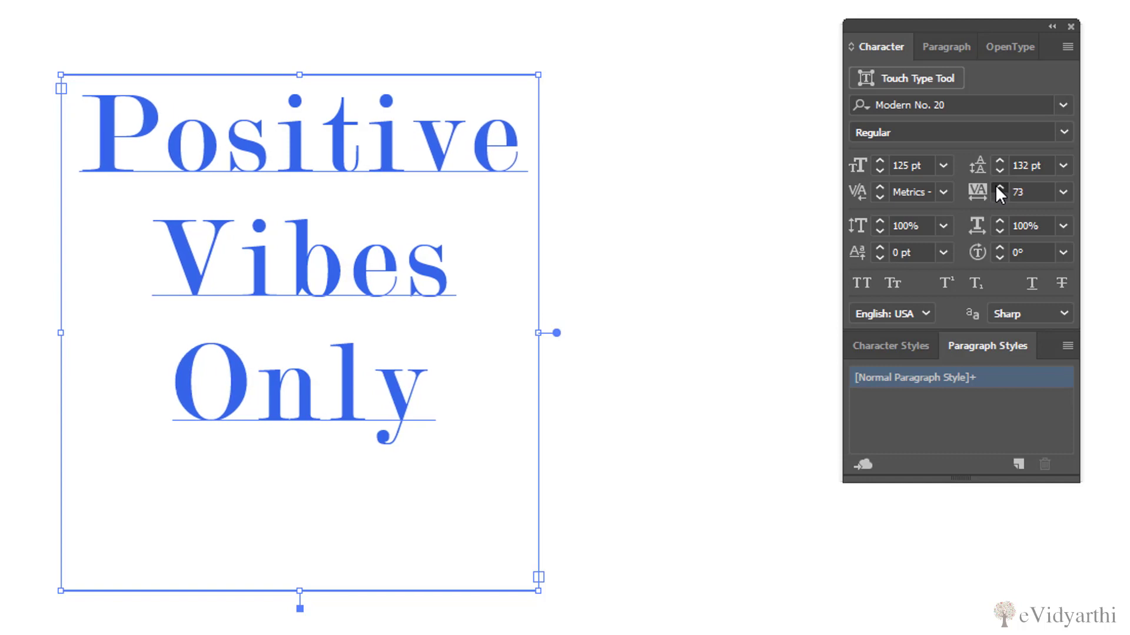
left_click(994, 185)
left_click(995, 185)
left_click(994, 184)
left_click(995, 185)
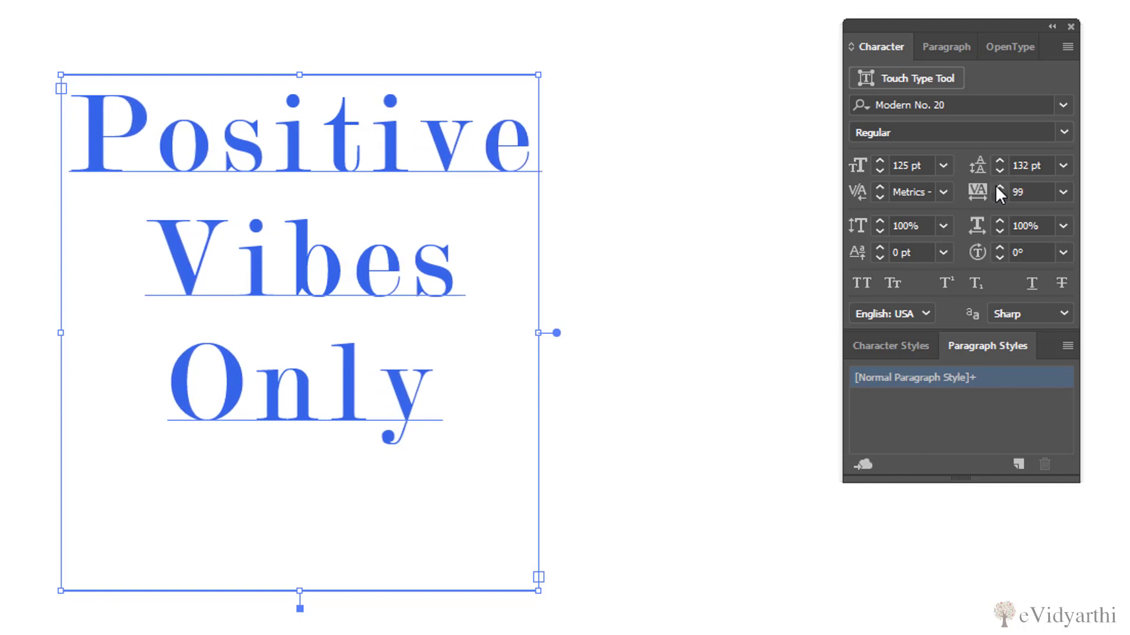
Tighten the tracking of the "Positive Vibes Only" text to -139
left_click(999, 198)
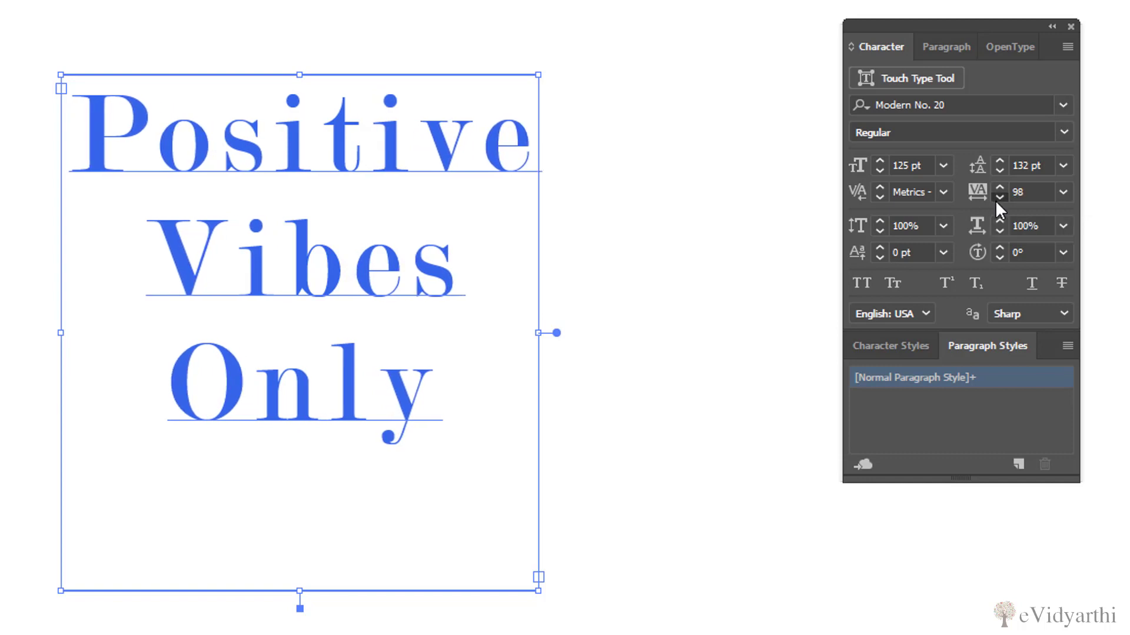
left_click(999, 198)
left_click(999, 198)
left_click(998, 198)
left_click(999, 198)
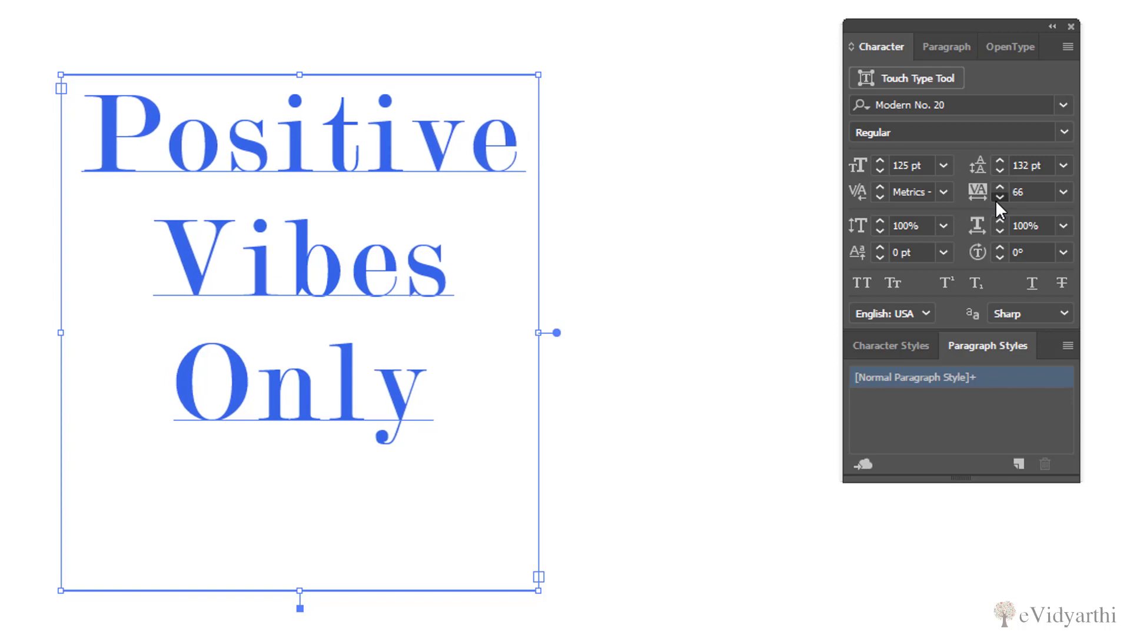
left_click(999, 197)
left_click(999, 198)
left_click(999, 198)
left_click(998, 198)
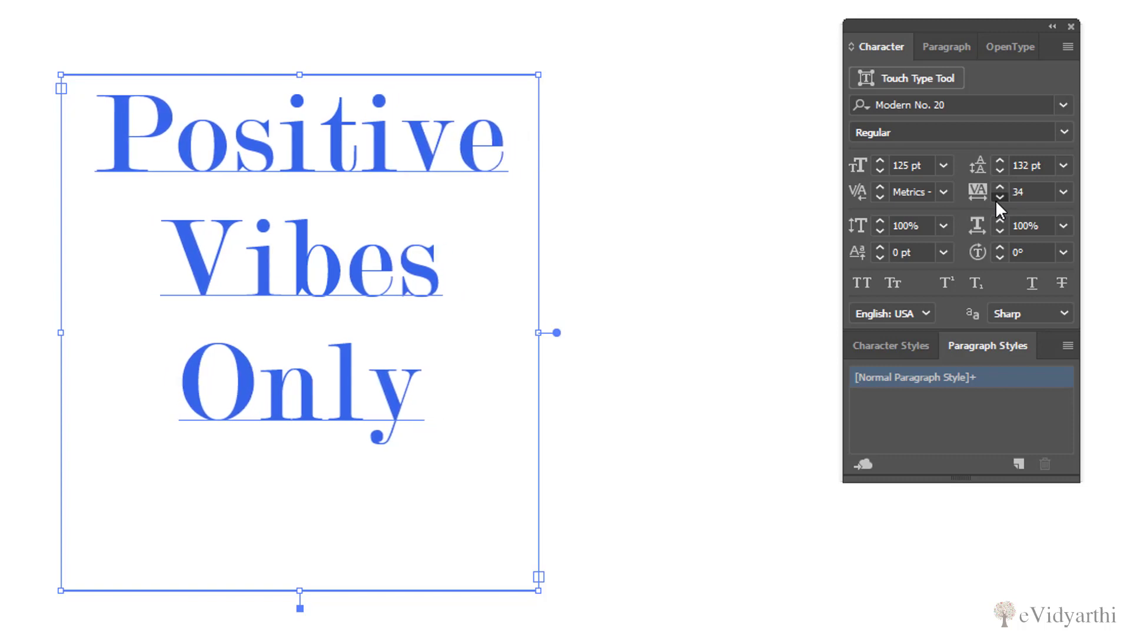
left_click(999, 198)
left_click(998, 197)
left_click(999, 198)
left_click(999, 197)
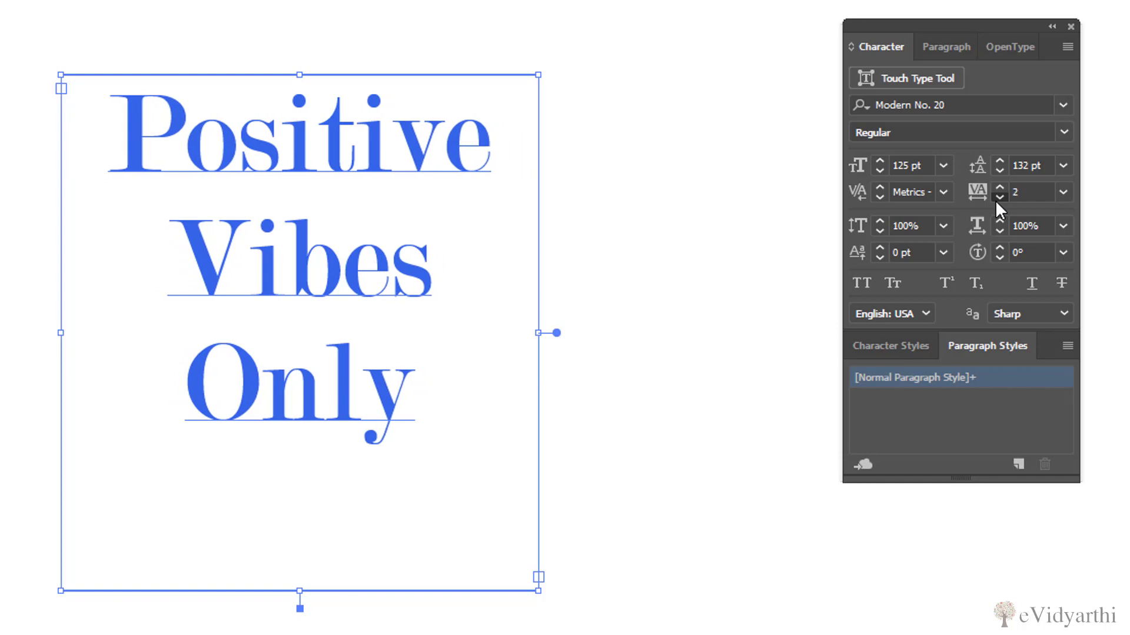
left_click(999, 198)
left_click(998, 197)
left_click(998, 198)
left_click(998, 198)
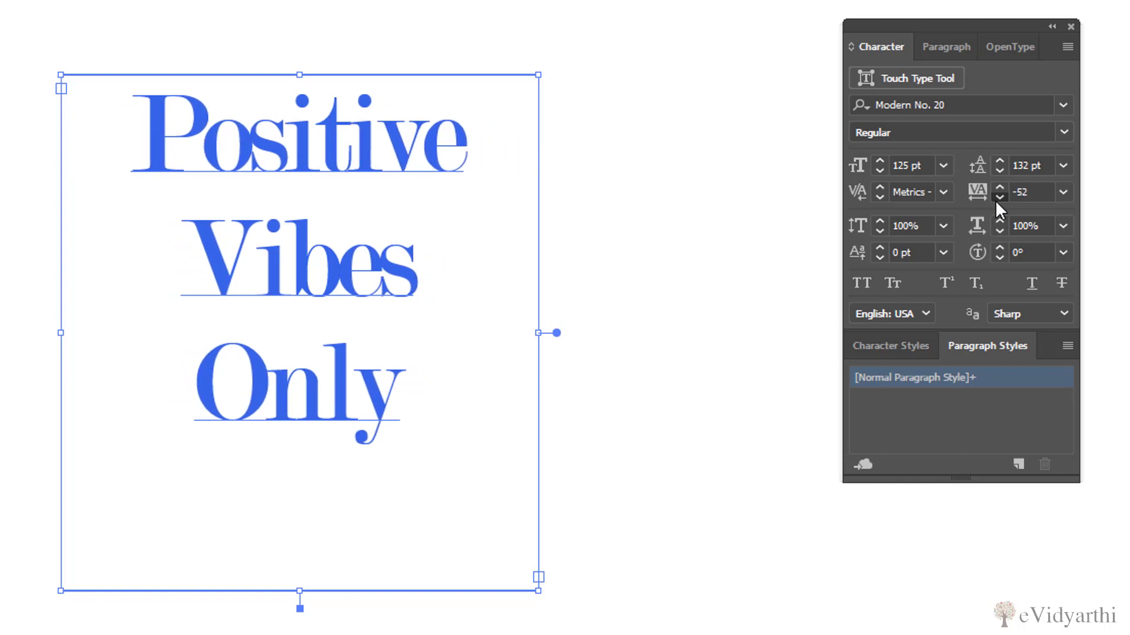
left_click(999, 198)
left_click(999, 197)
left_click(998, 197)
left_click(999, 198)
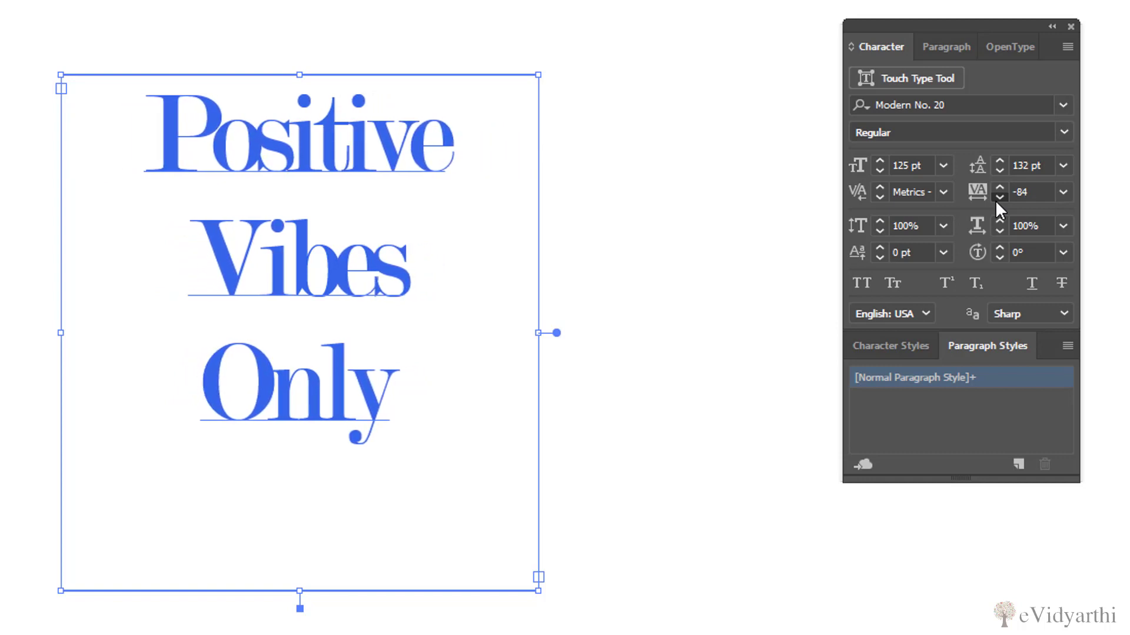
left_click(999, 198)
left_click(999, 198)
left_click(998, 198)
left_click(999, 198)
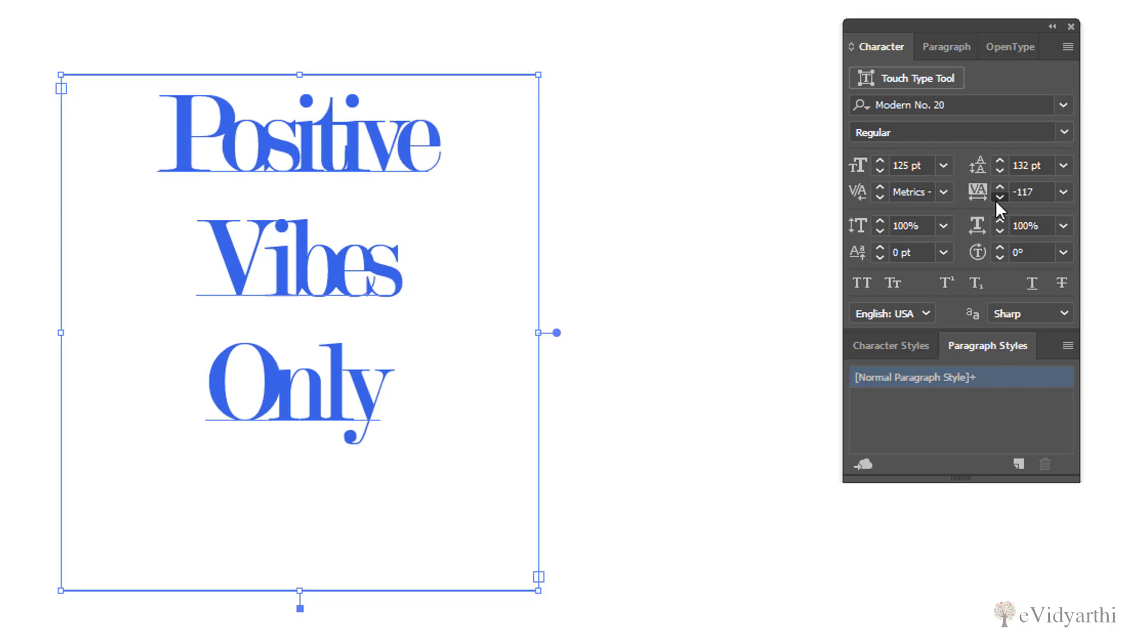
left_click(998, 197)
left_click(998, 198)
left_click(999, 198)
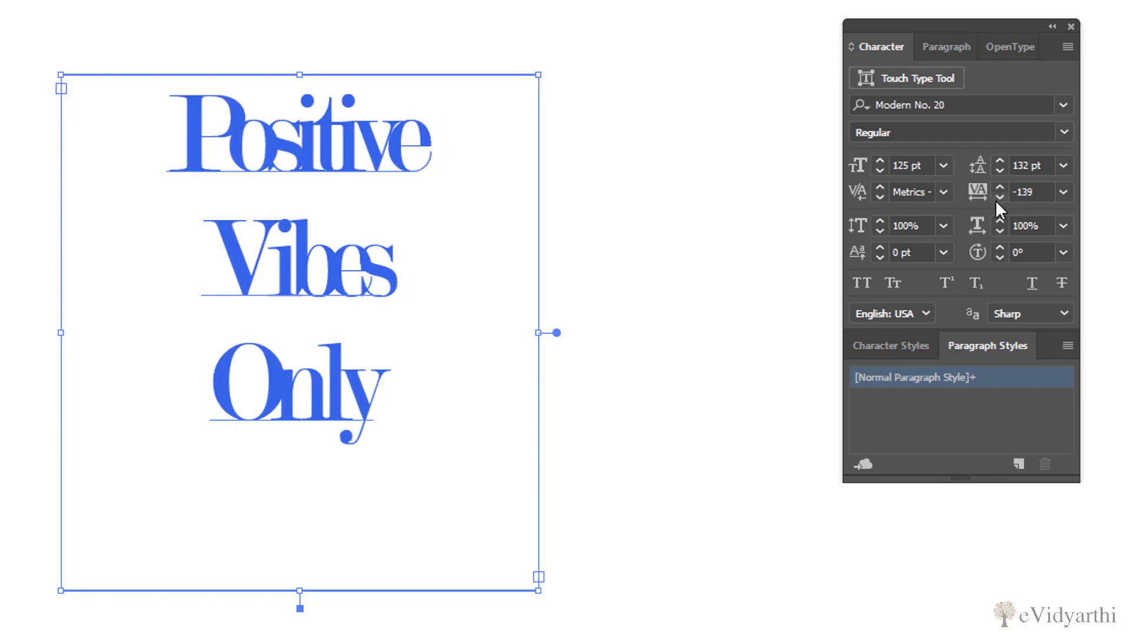
Loosen the tracking of the "Positive Vibes Only" text to -69
left_click(999, 187)
left_click(999, 187)
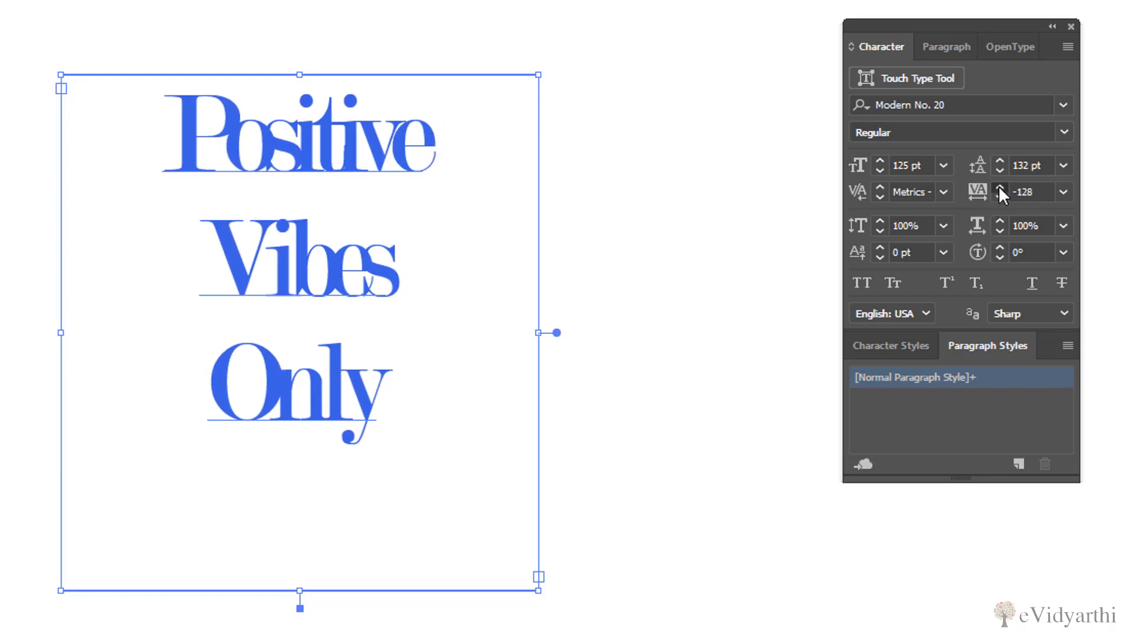
left_click(999, 187)
left_click(999, 187)
left_click(999, 187)
left_click(999, 188)
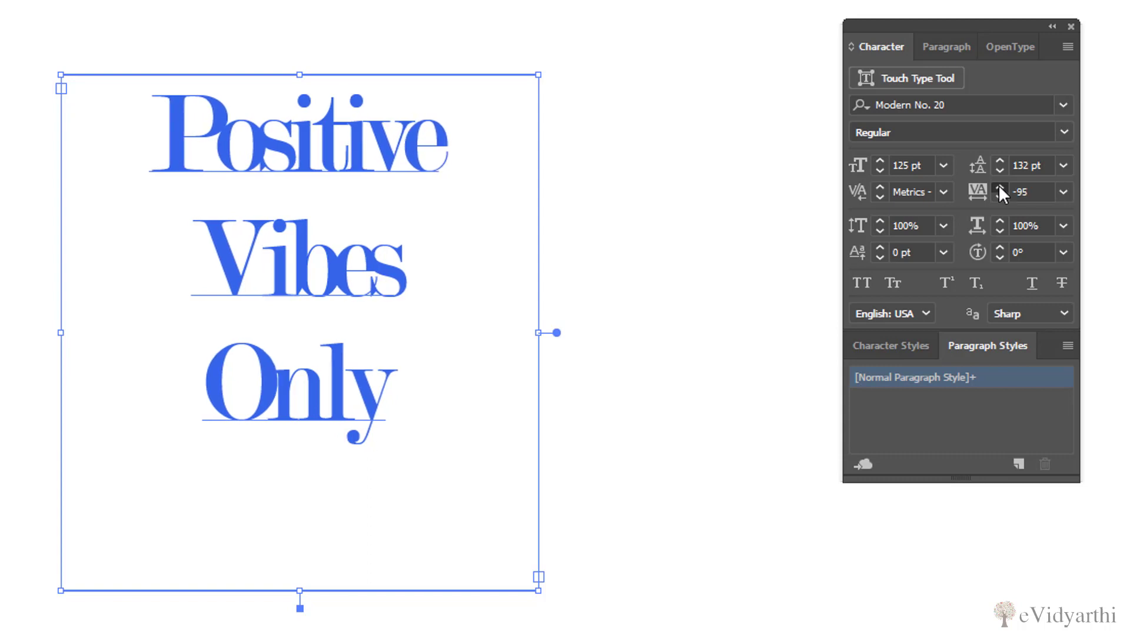
left_click(998, 188)
left_click(998, 188)
left_click(998, 187)
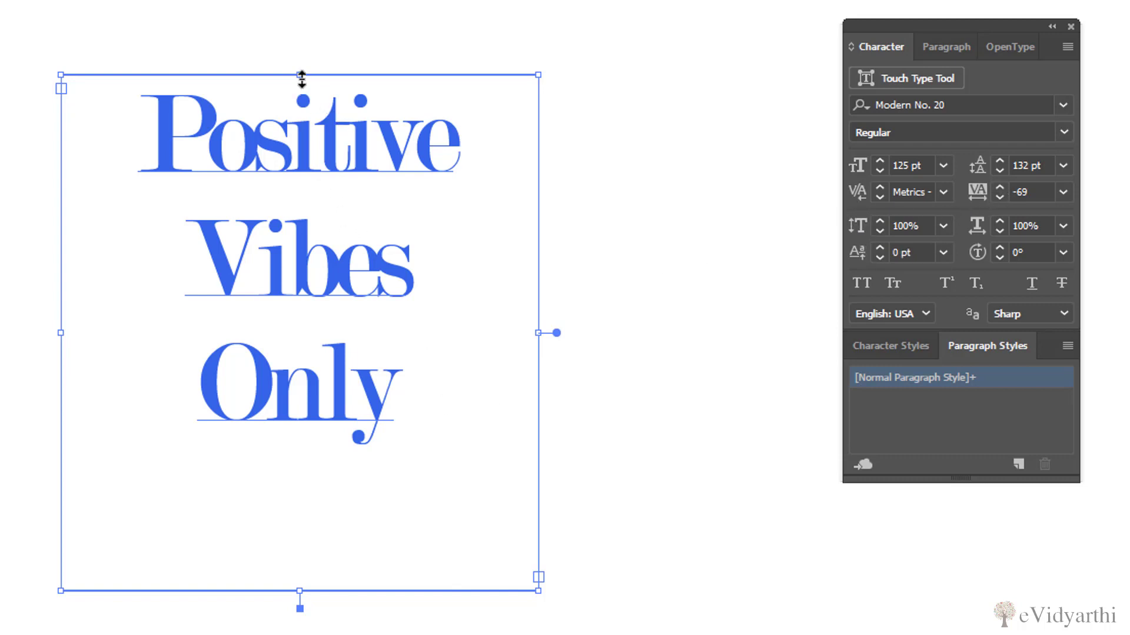
Extend the text frame upward and increase the text's vertical scale to 164%
left_click_drag(300, 75, 299, 5)
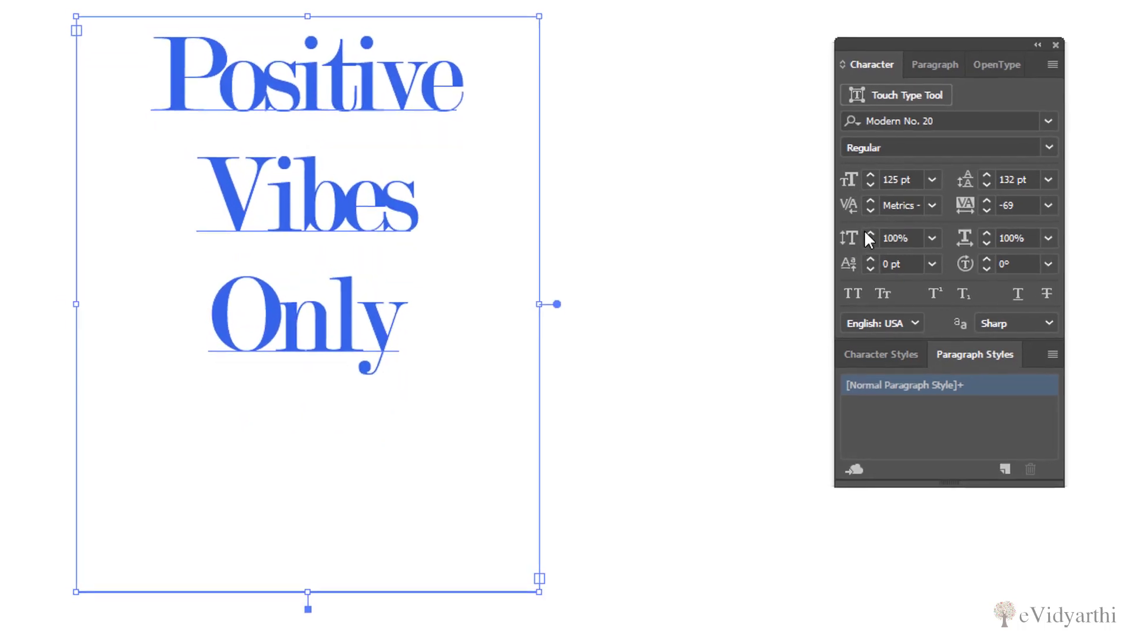
left_click(864, 240)
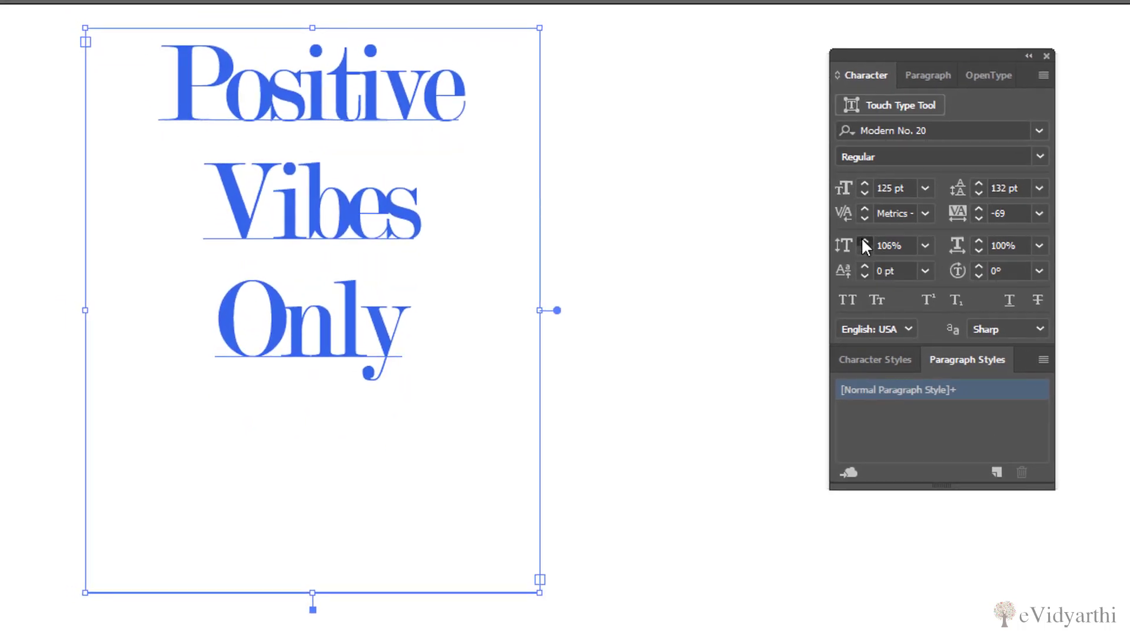
left_click(863, 240)
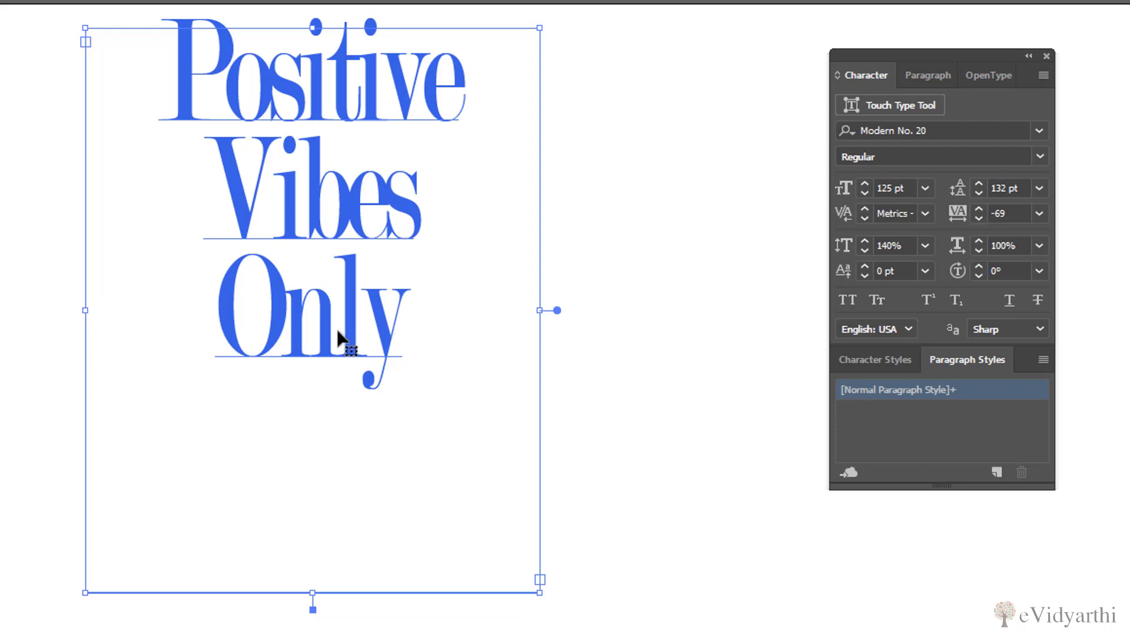
left_click(864, 241)
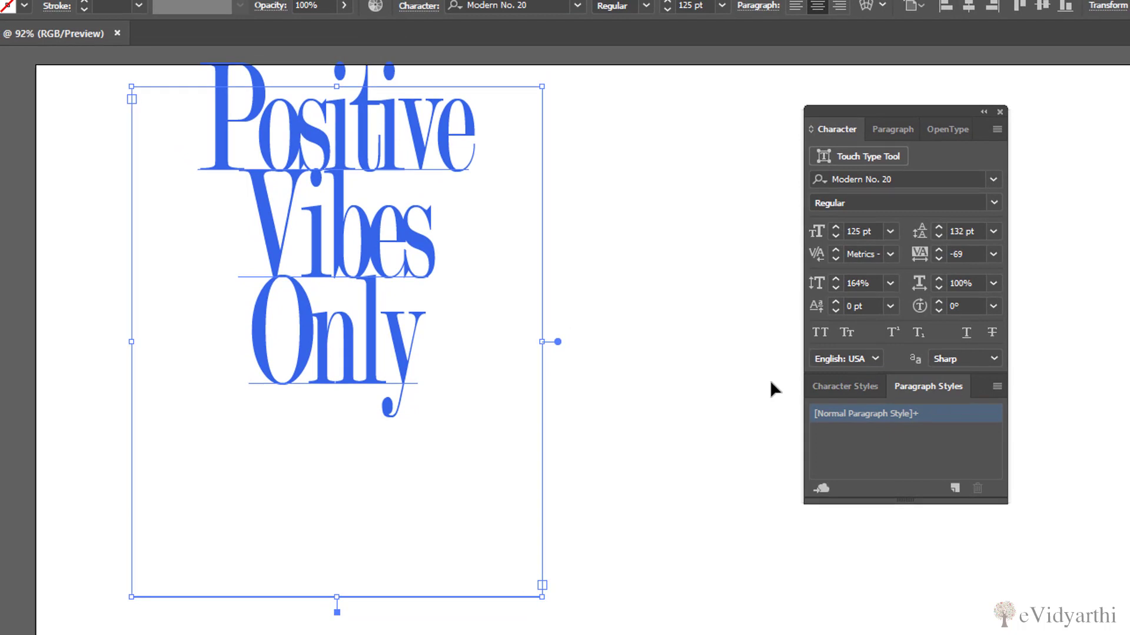
Try a horizontal scale of 126% on the text and finish at 107%
left_click(938, 279)
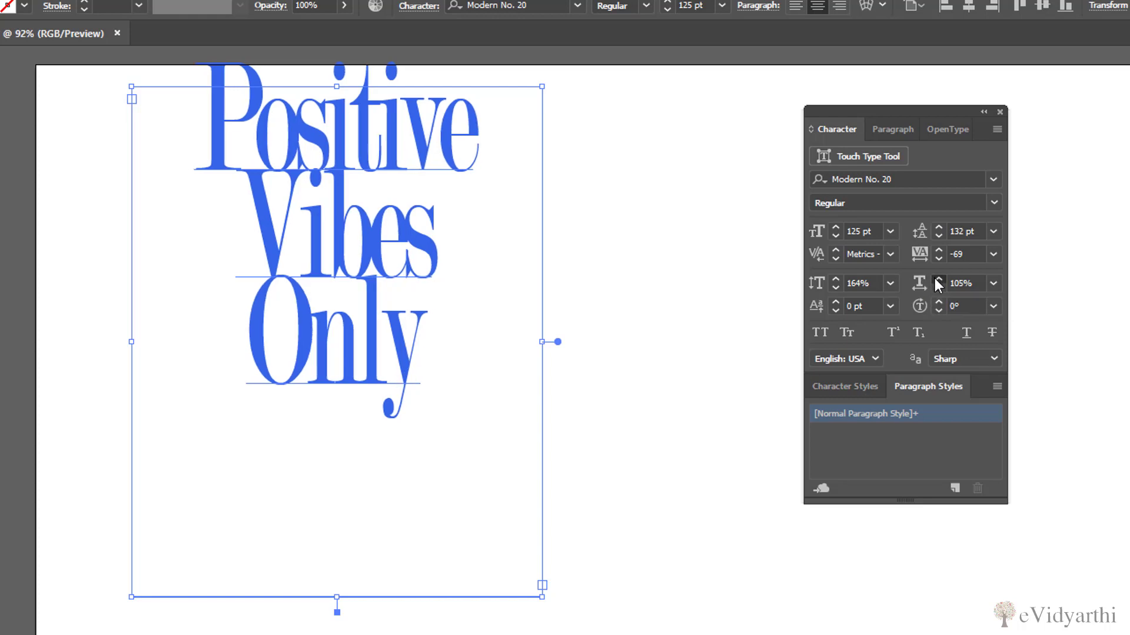
left_click_drag(938, 280, 938, 280)
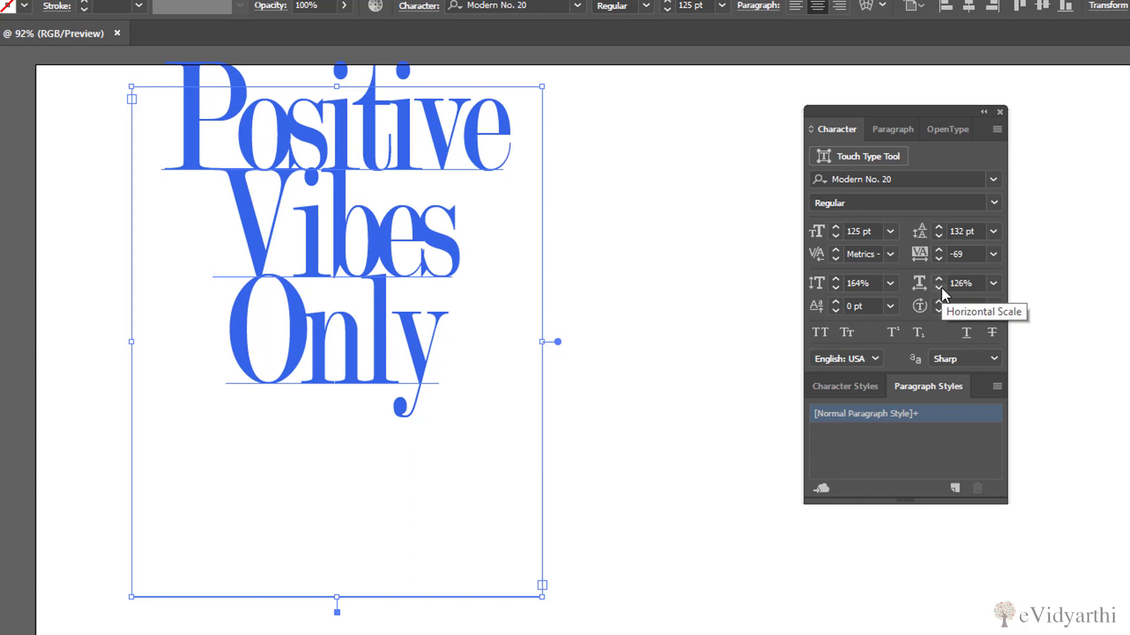
left_click_drag(942, 288, 942, 288)
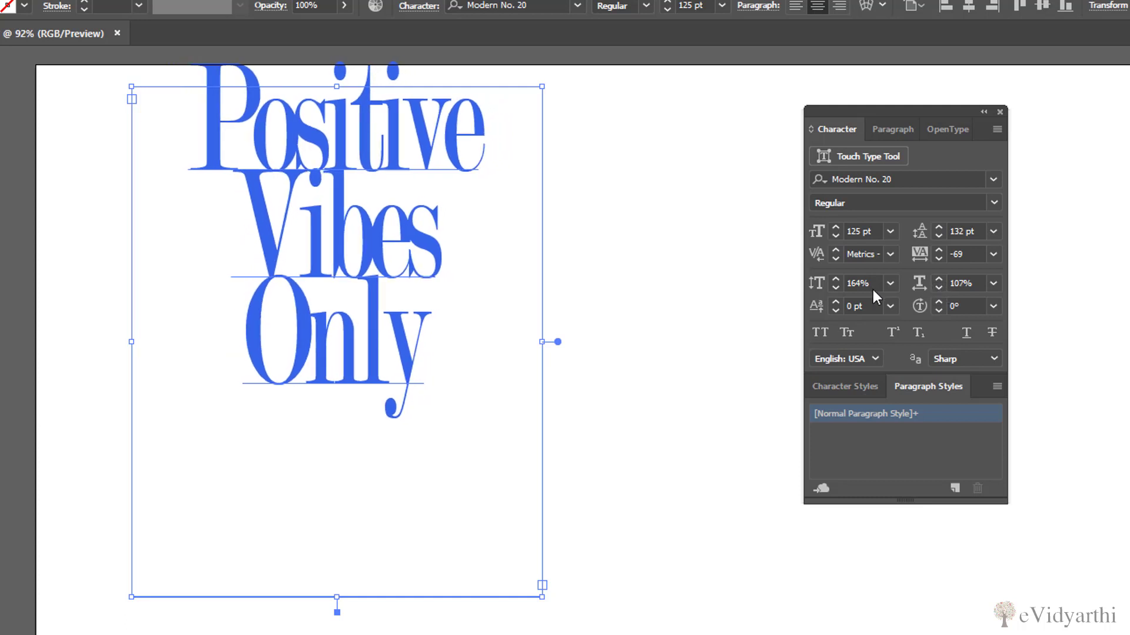
Reduce the text's vertical scale to 141% and set its baseline shift to -121 pt
left_click_drag(835, 291, 835, 290)
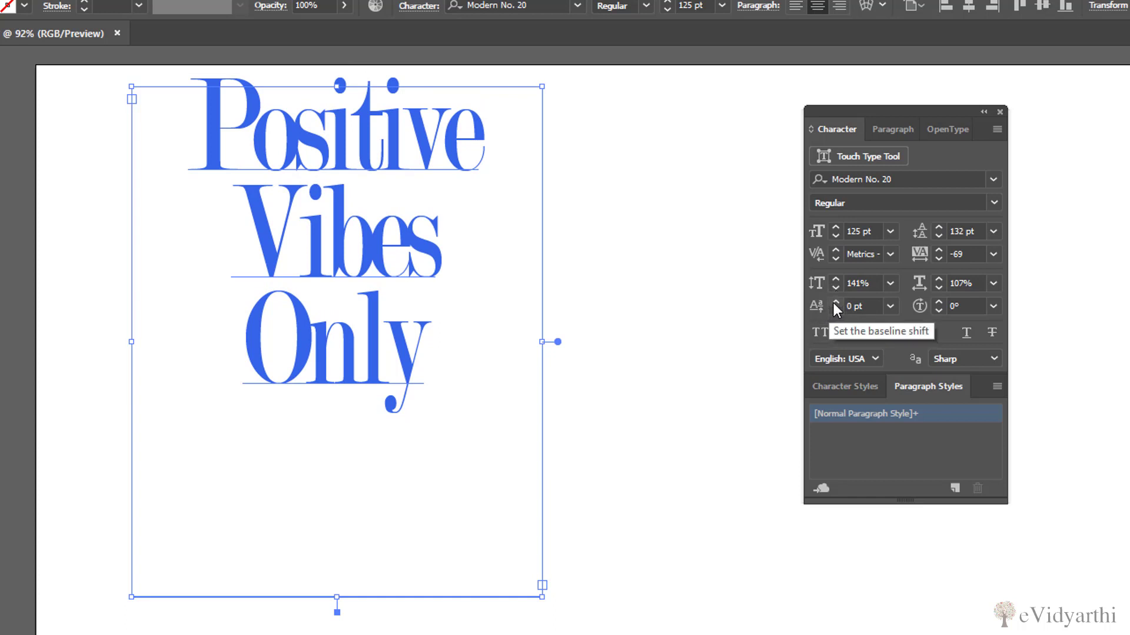
left_click_drag(835, 301, 834, 302)
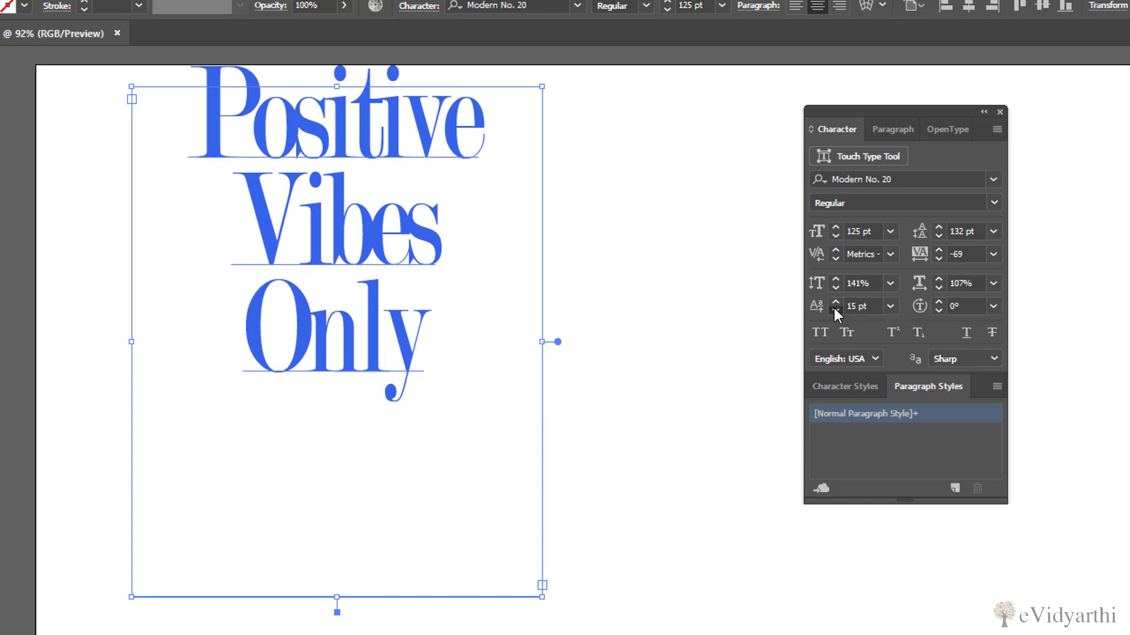
left_click_drag(835, 308, 836, 314)
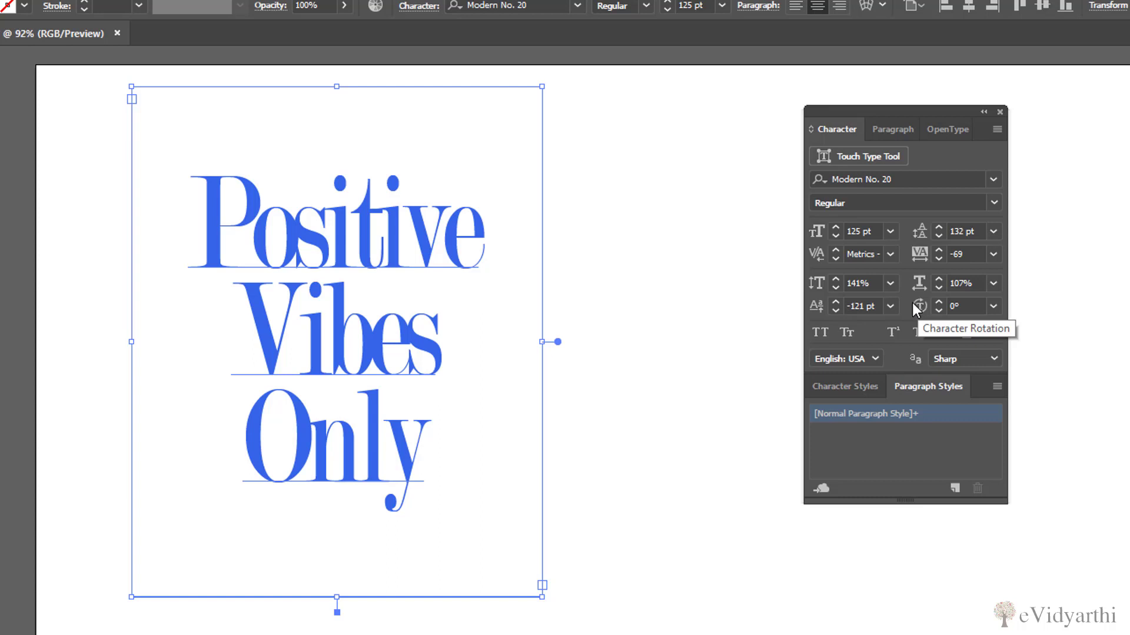
Widen the text frame to the right and set the character rotation to 15°
left_click_drag(543, 343, 719, 373)
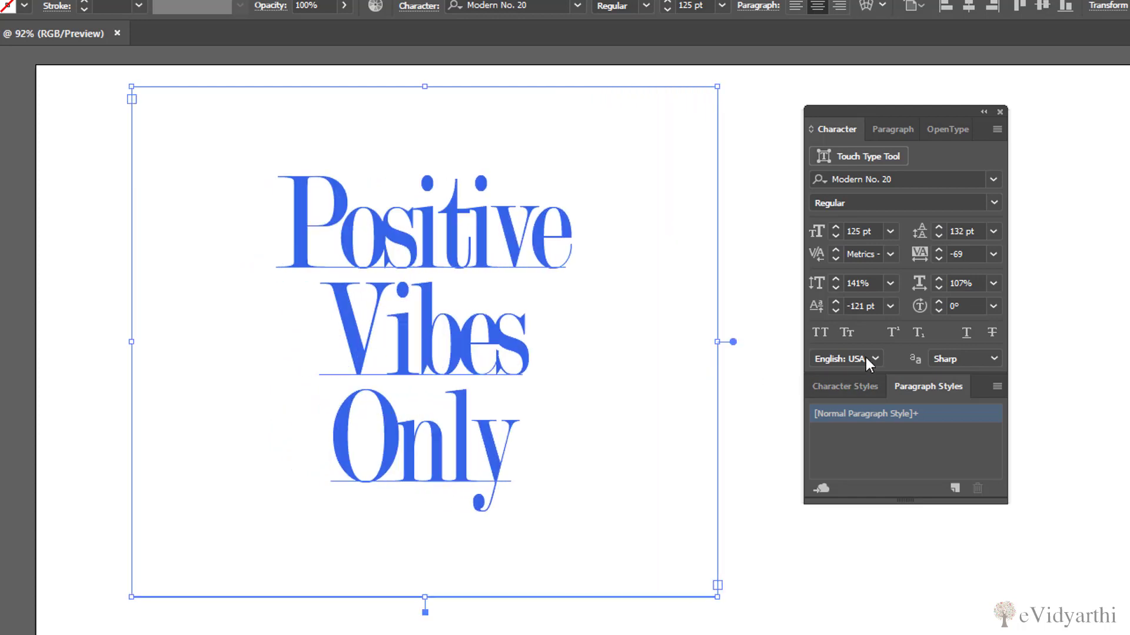
left_click(945, 303, "shift")
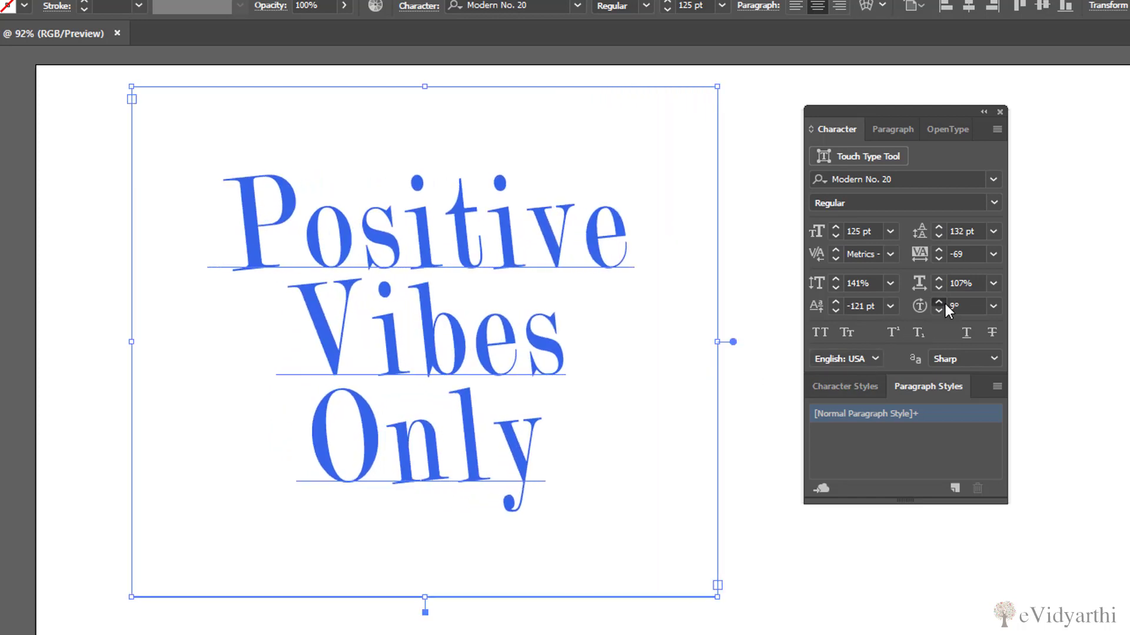
left_click(945, 303)
left_click(945, 303)
left_click(945, 304)
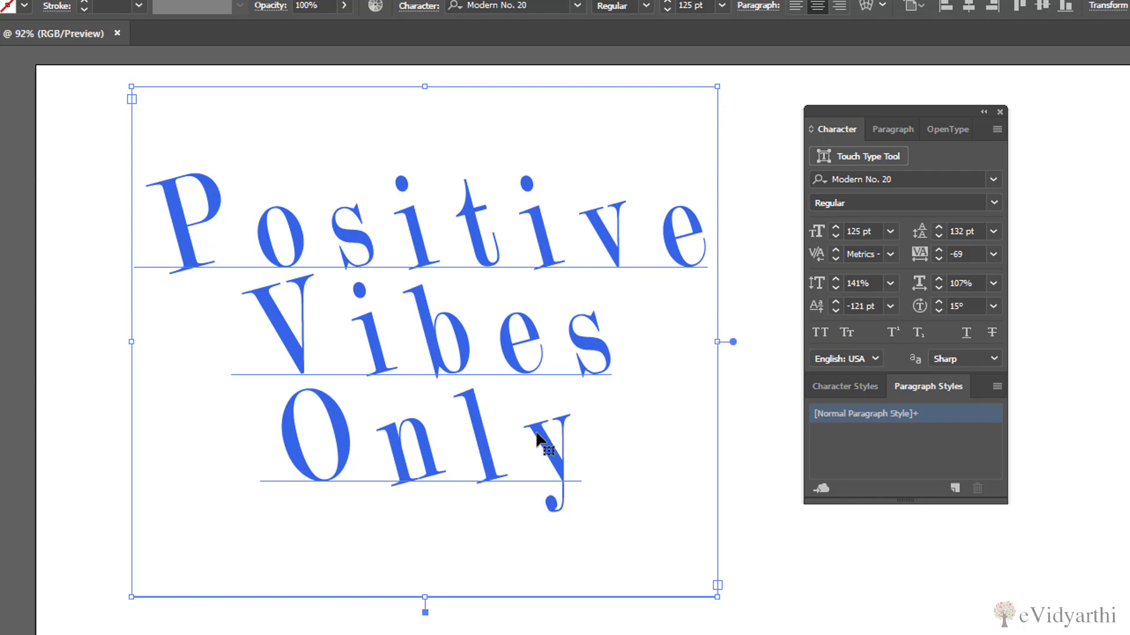
Apply All Caps to the text and reduce its font size to 120 pt
left_click(820, 333)
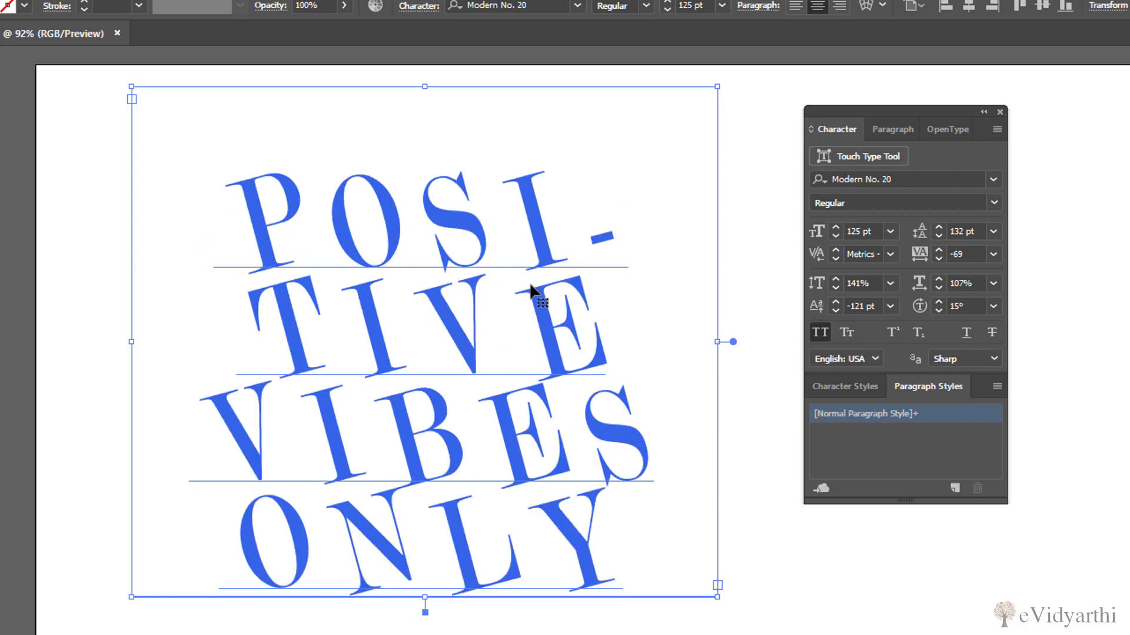
left_click(835, 236)
left_click(835, 235)
left_click(835, 236)
left_click(835, 235)
left_click(835, 236)
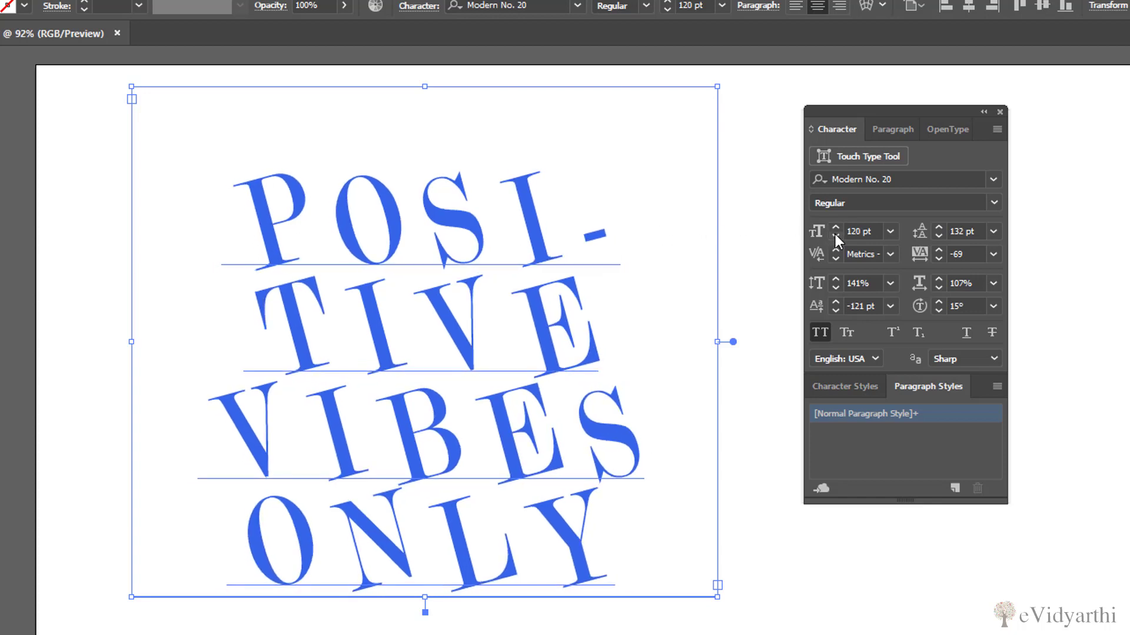
Set the character rotation to 12° and widen the text frame on both sides so "POSITIVE" fits on one line
left_click(939, 310)
left_click(940, 311)
left_click(939, 311)
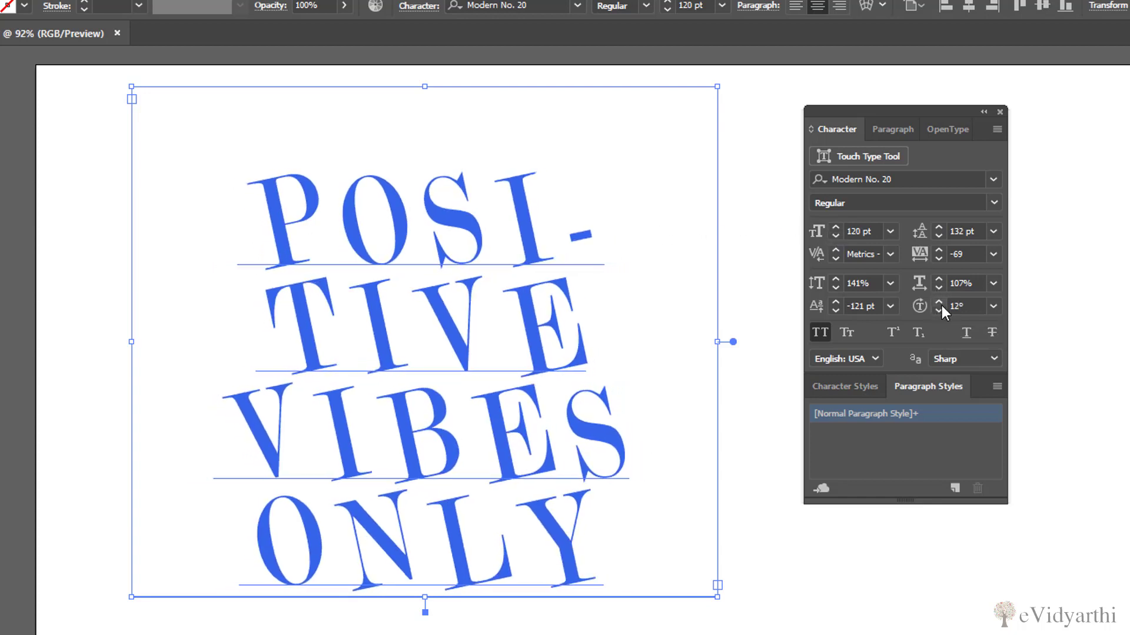
left_click_drag(717, 341, 821, 342)
left_click_drag(132, 340, 58, 340)
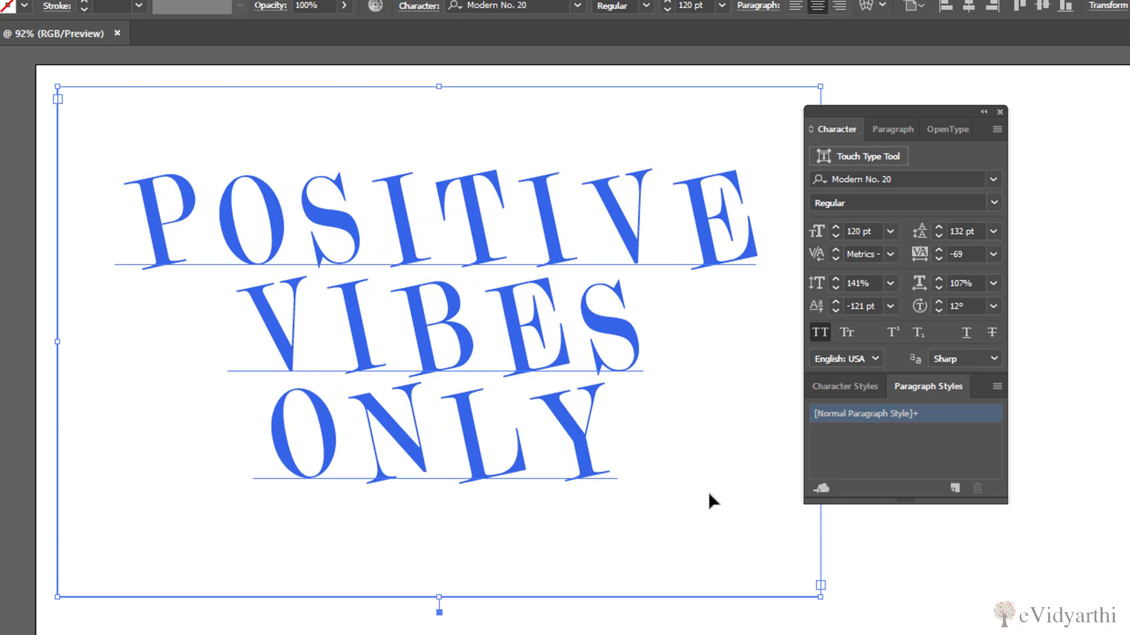
Turn off All Caps and apply Small Caps to the "Positive Vibes Only" text
left_click(828, 332)
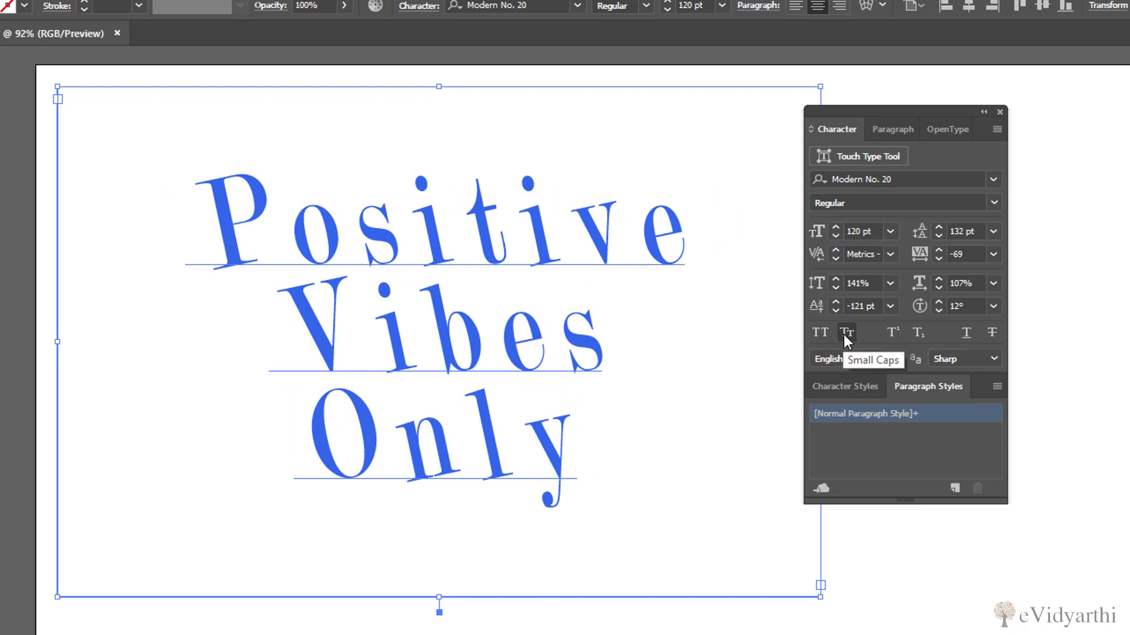
left_click(844, 333)
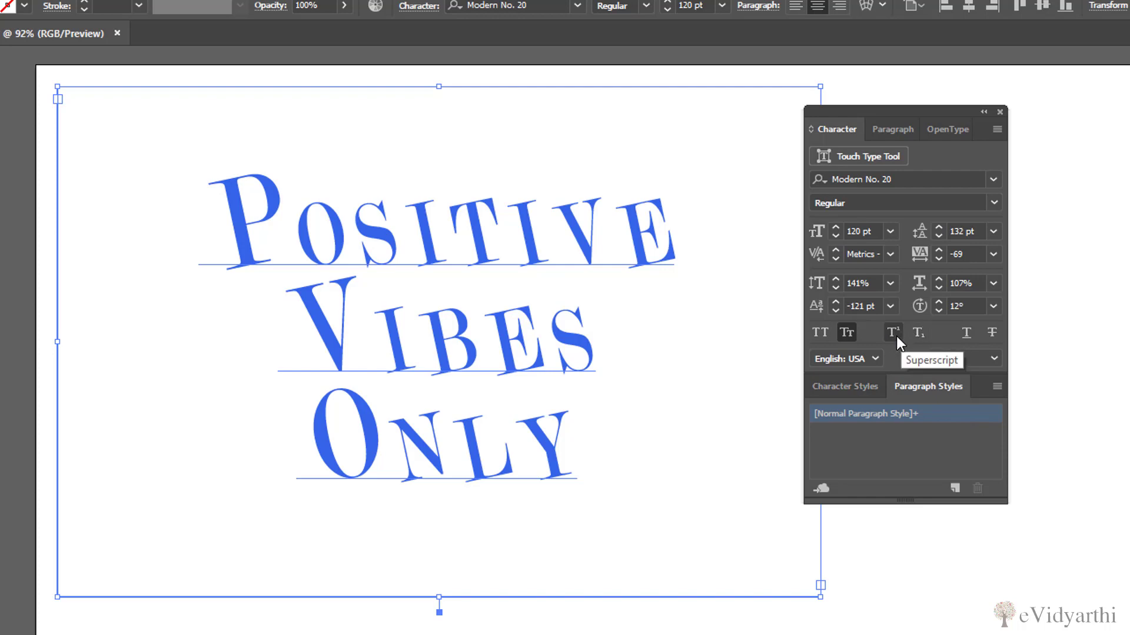
Try underline and strikethrough on the text one after the other, removing each again
left_click(966, 333)
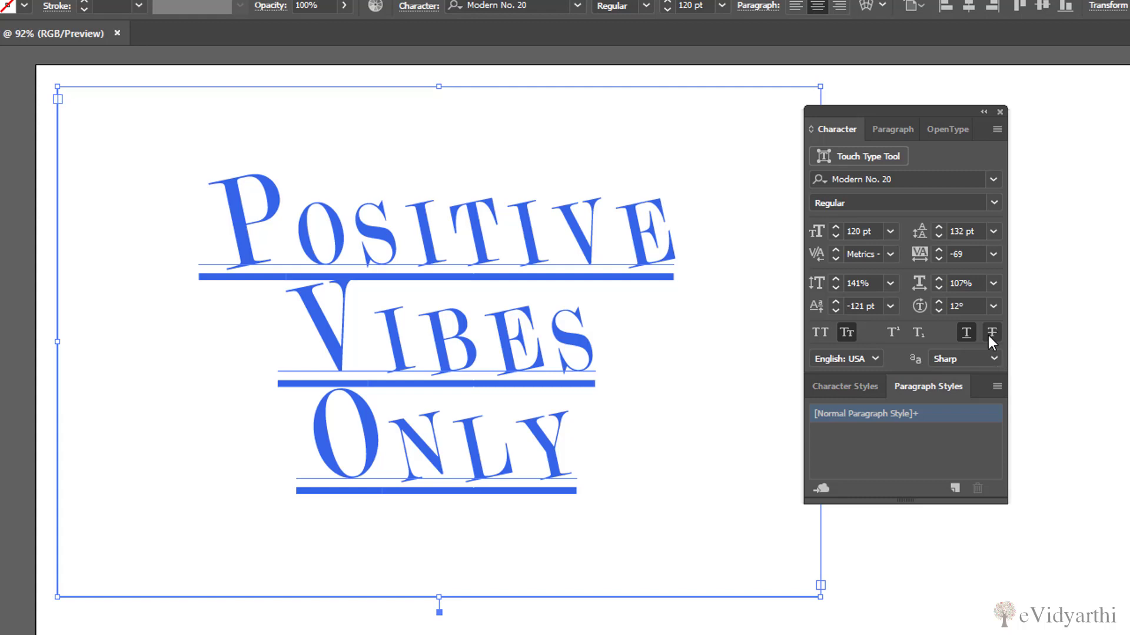
left_click(968, 334)
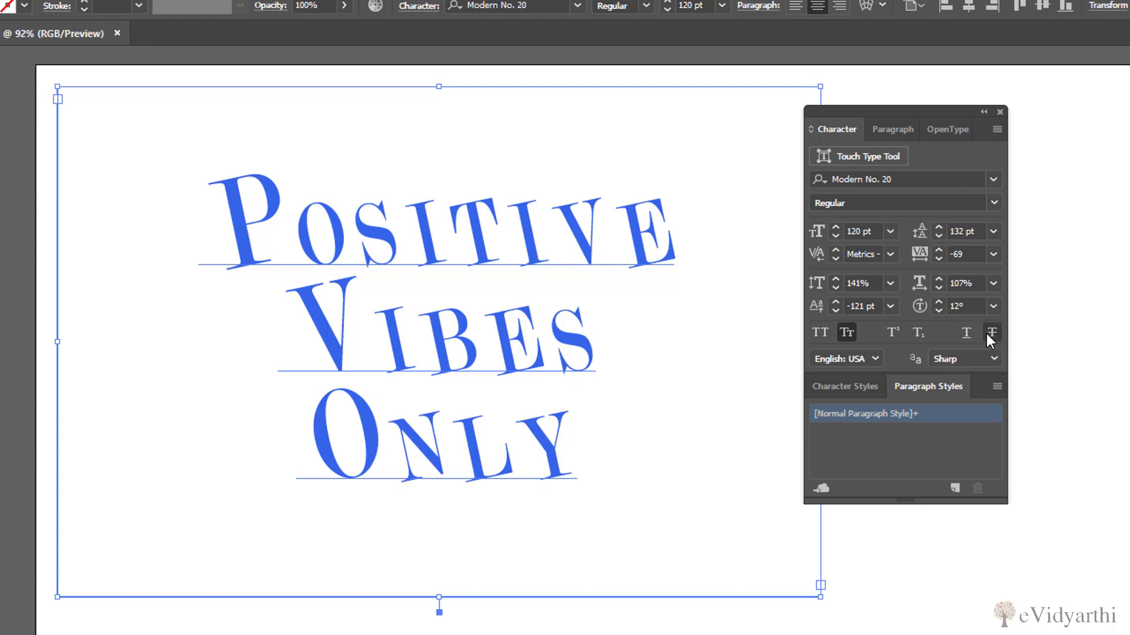
left_click(992, 333)
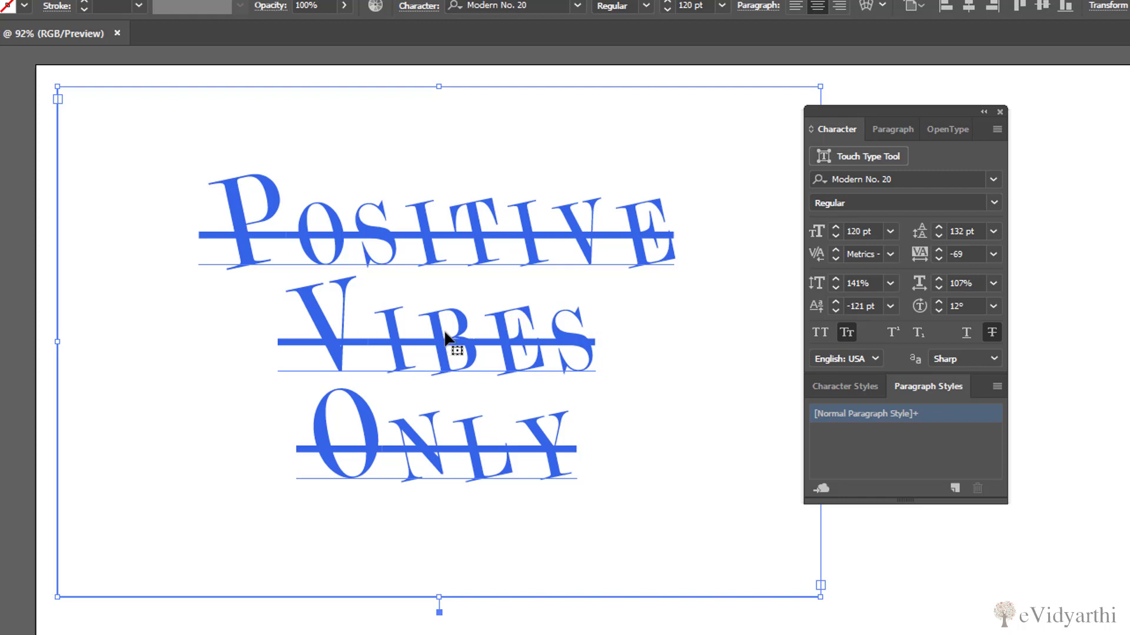
left_click(988, 335)
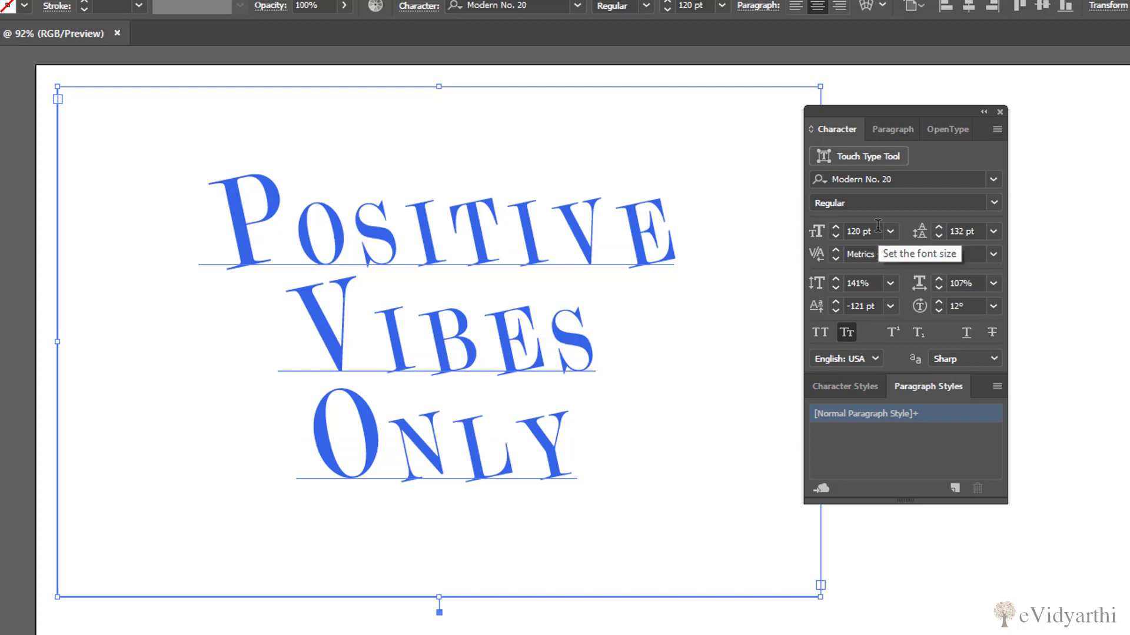
Look through the Paragraph and OpenType options and compare the Character Styles and Paragraph Styles lists
left_click(896, 132)
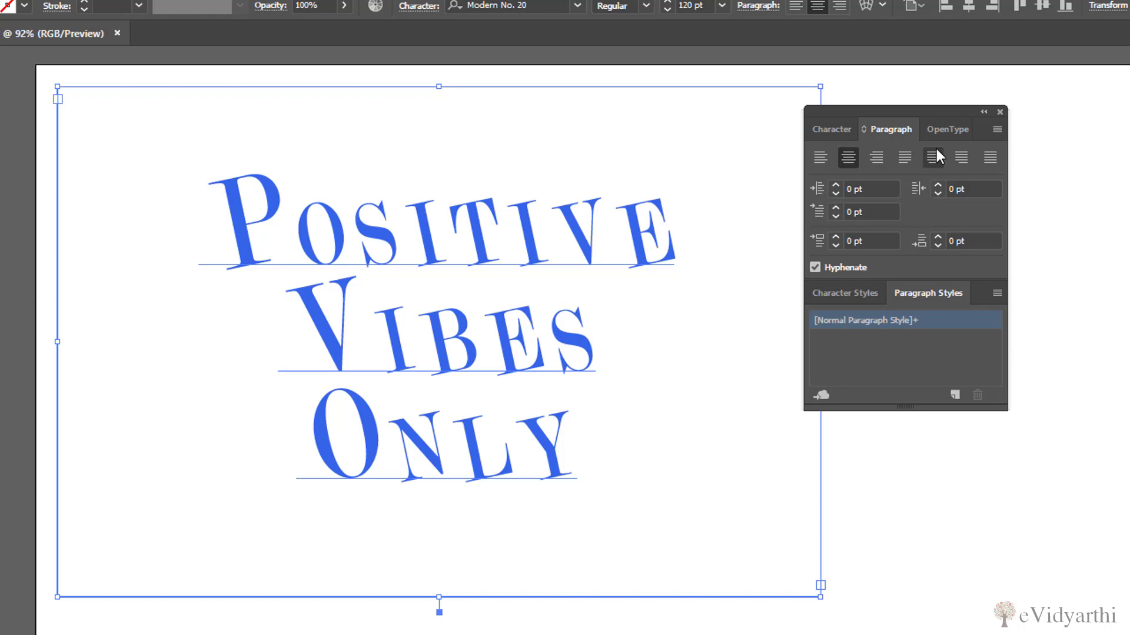
left_click(944, 129)
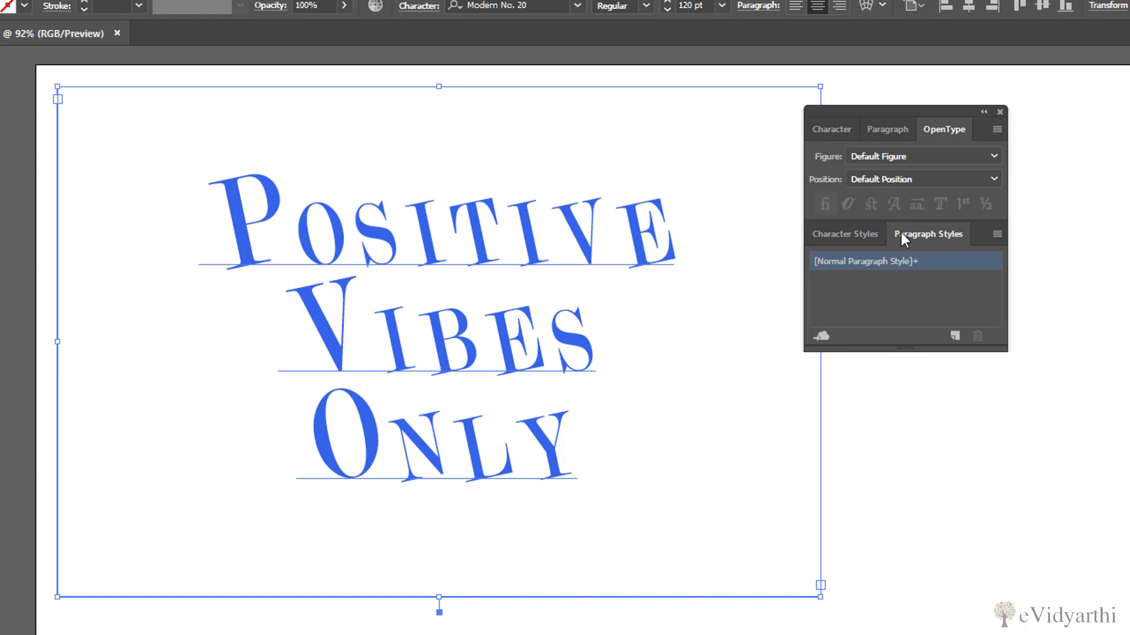
left_click(854, 233)
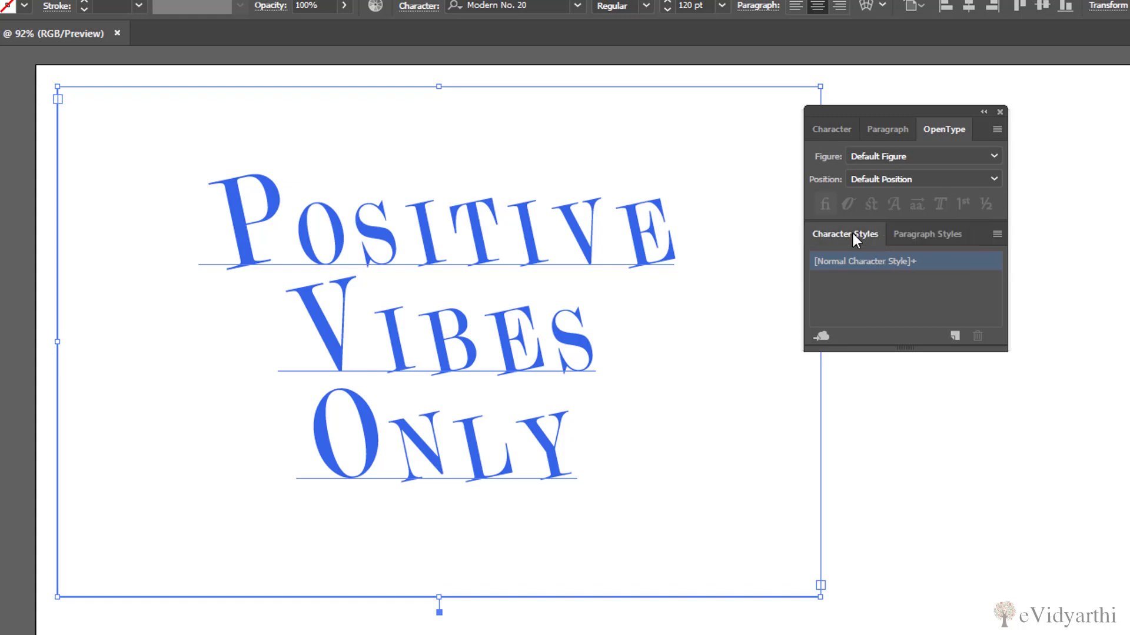
left_click(919, 234)
left_click(869, 236)
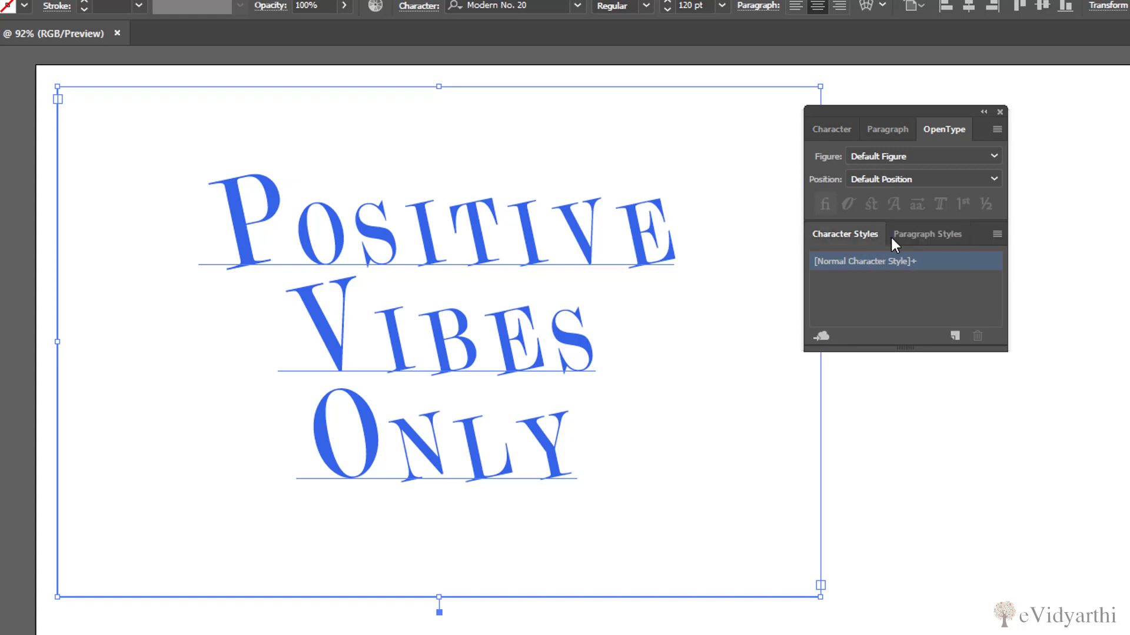